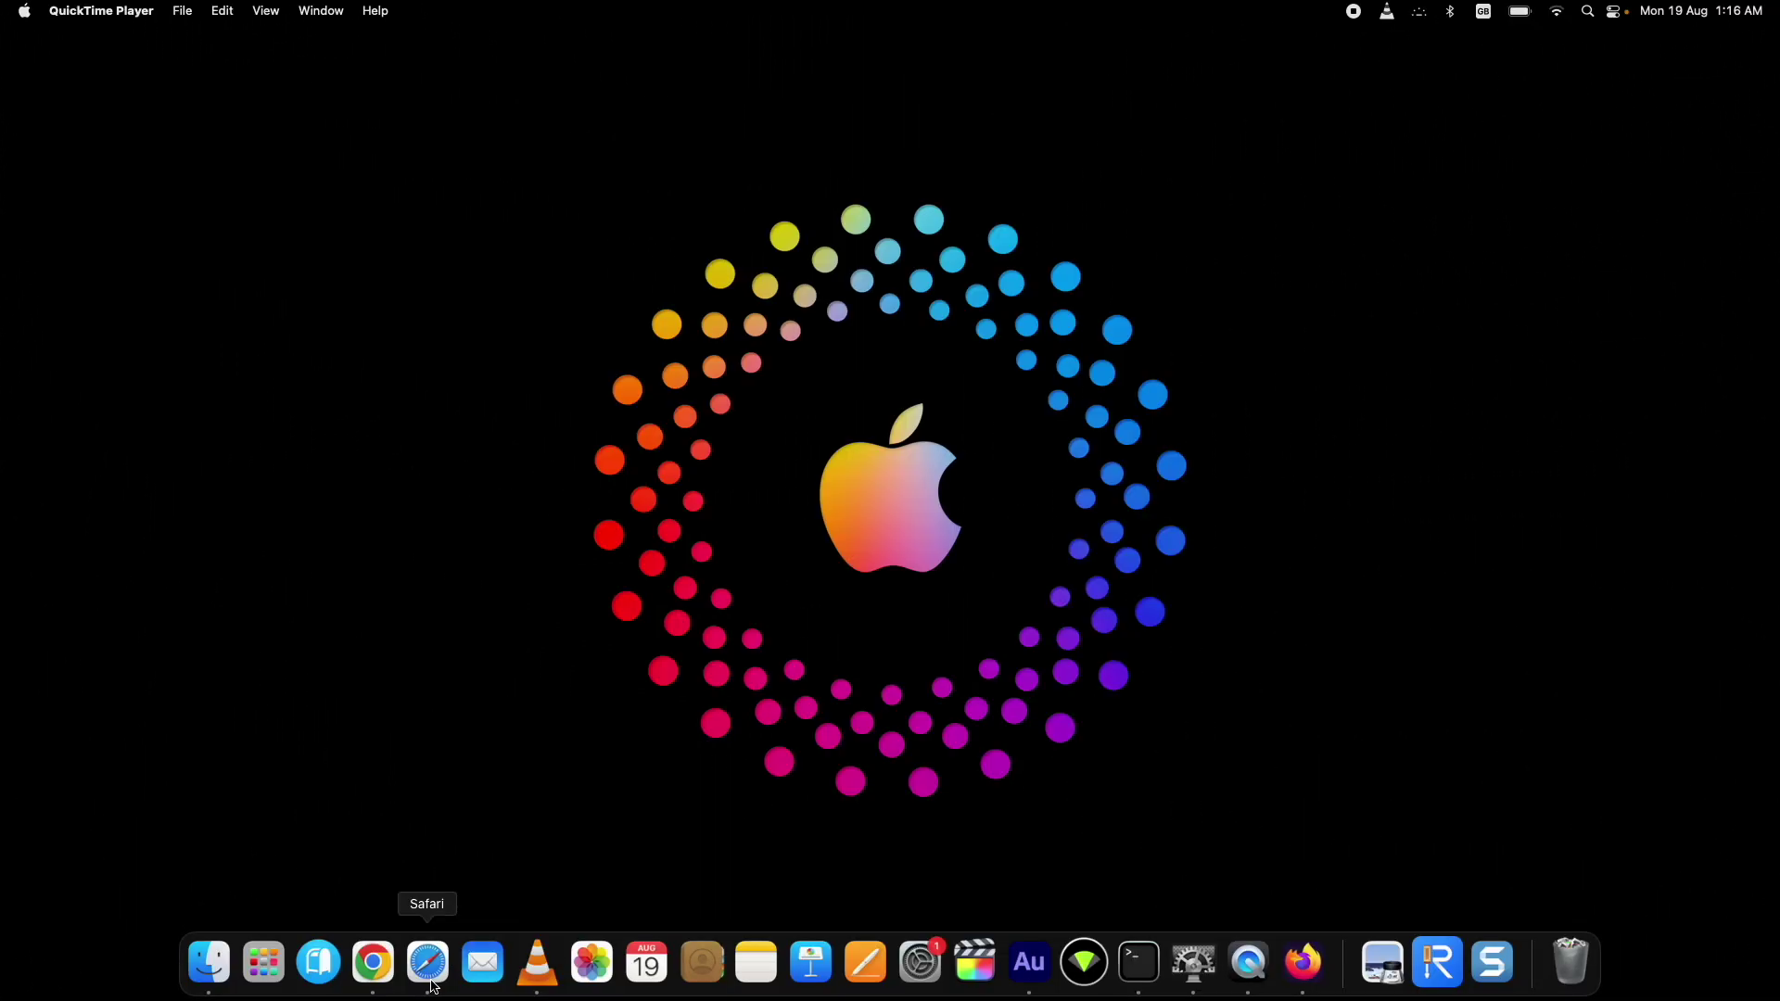
Step: Bring up the browser and scroll through the iOS 18 page
{"action": "left_click", "coordinate": [434, 987]}
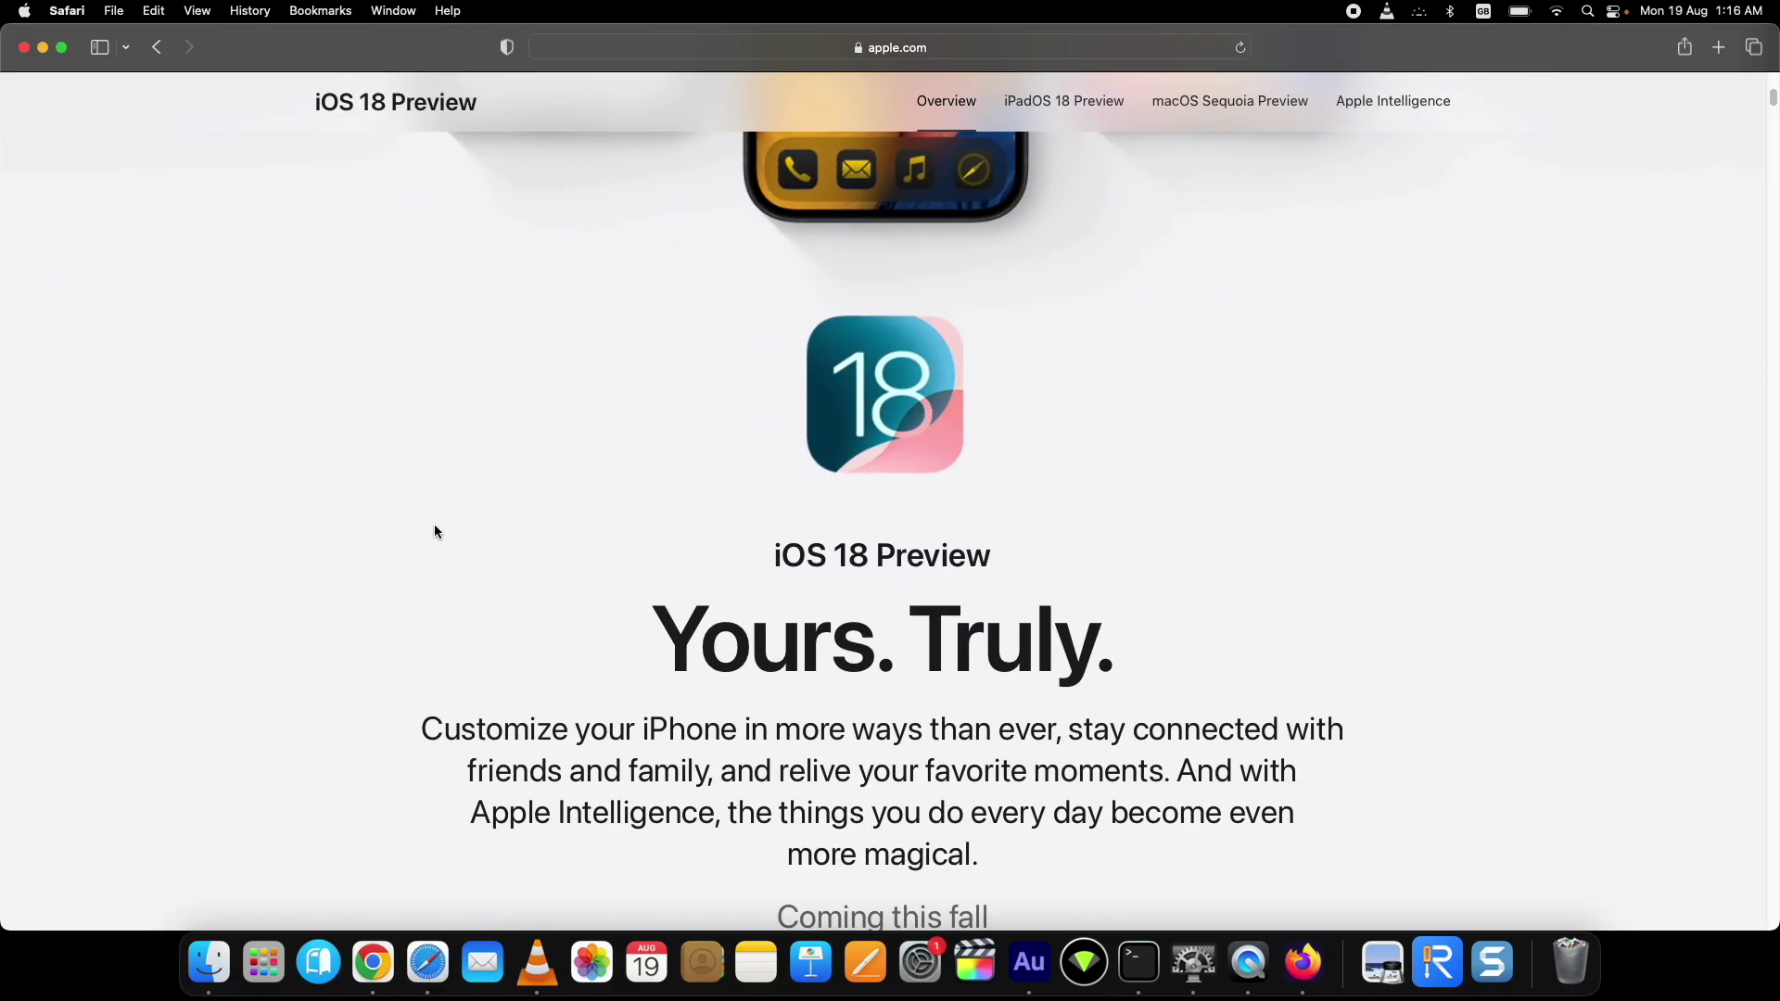
{"action": "scroll", "coordinate": [434, 531], "scroll_direction": "up", "scroll_amount": 2}
{"action": "scroll", "coordinate": [434, 532], "scroll_direction": "down", "scroll_amount": 6}
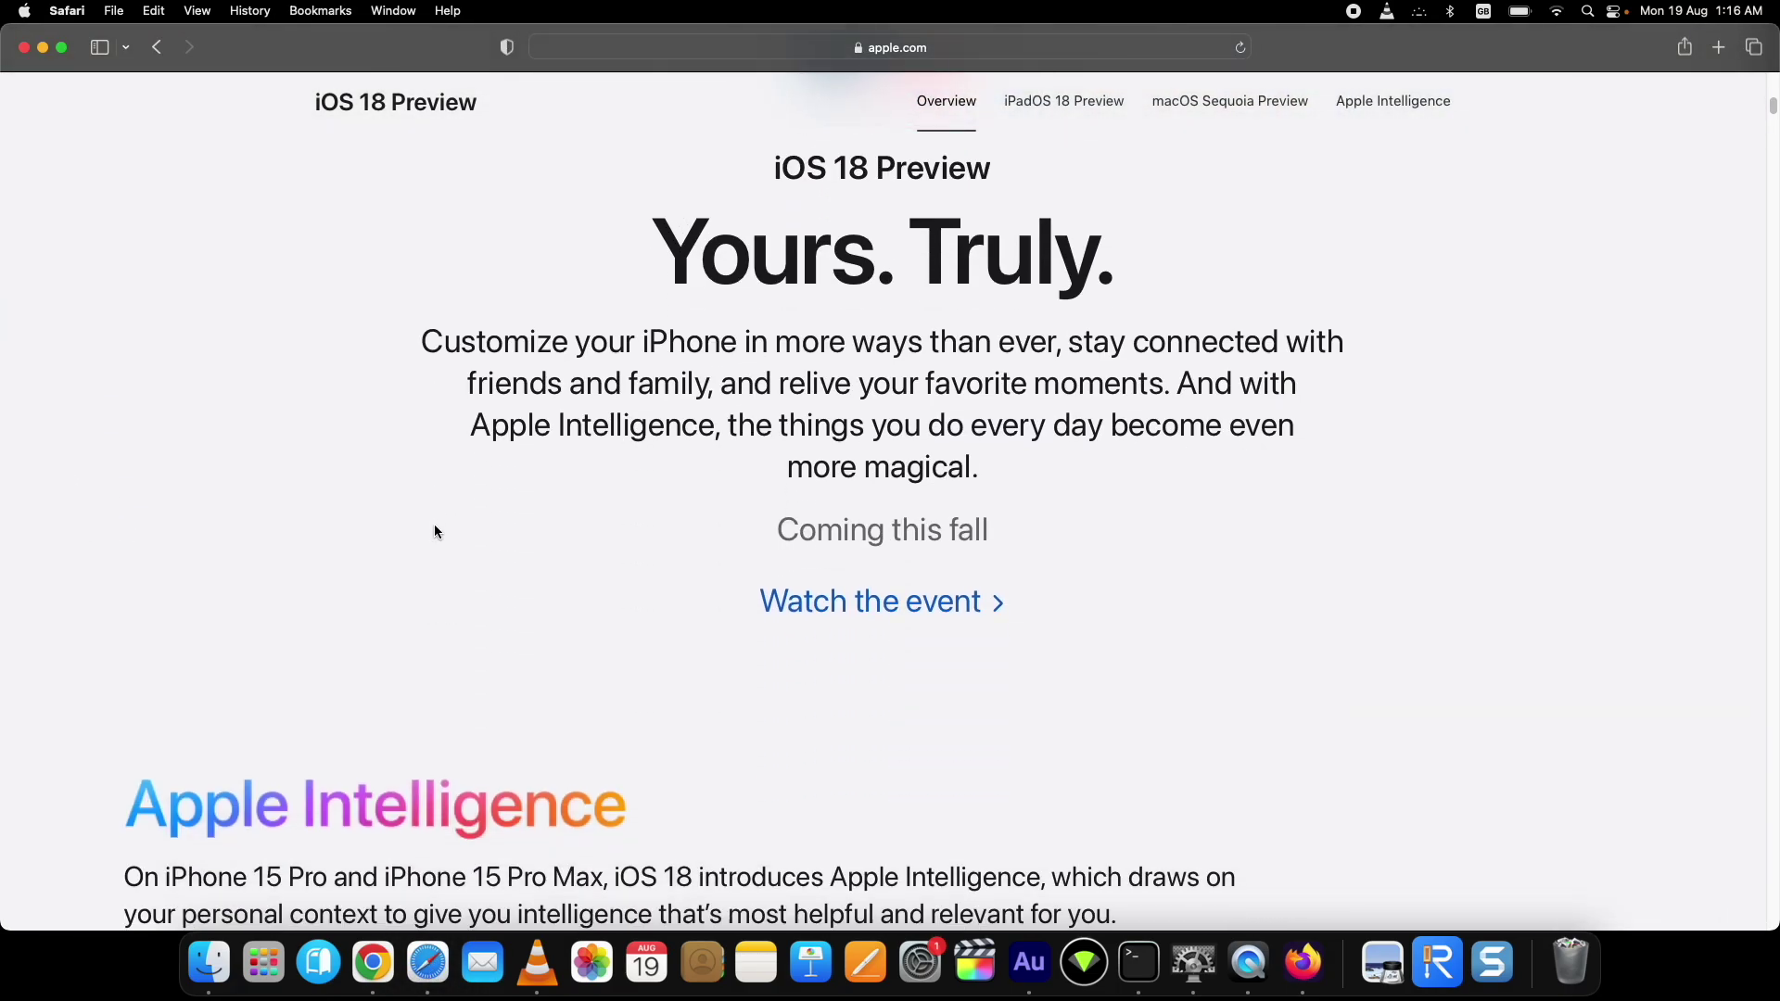
{"action": "scroll", "coordinate": [435, 532], "scroll_direction": "down", "scroll_amount": 8}
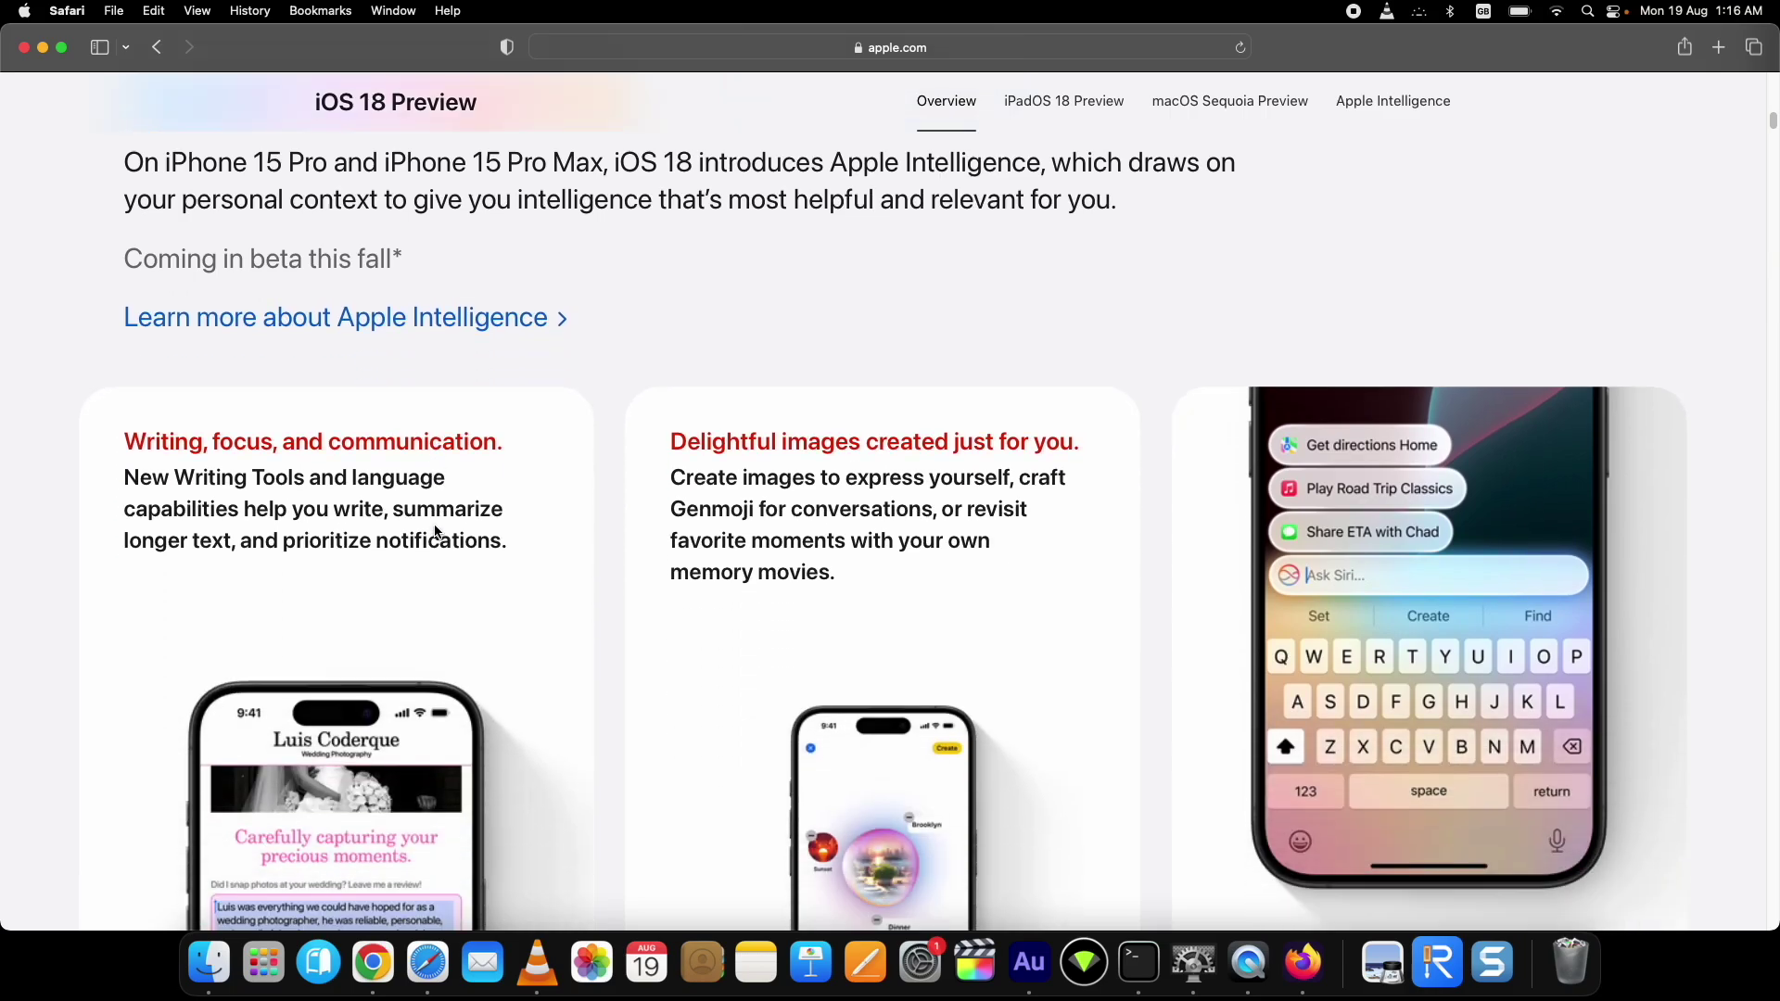
{"action": "scroll", "coordinate": [436, 531], "scroll_direction": "down", "scroll_amount": 4}
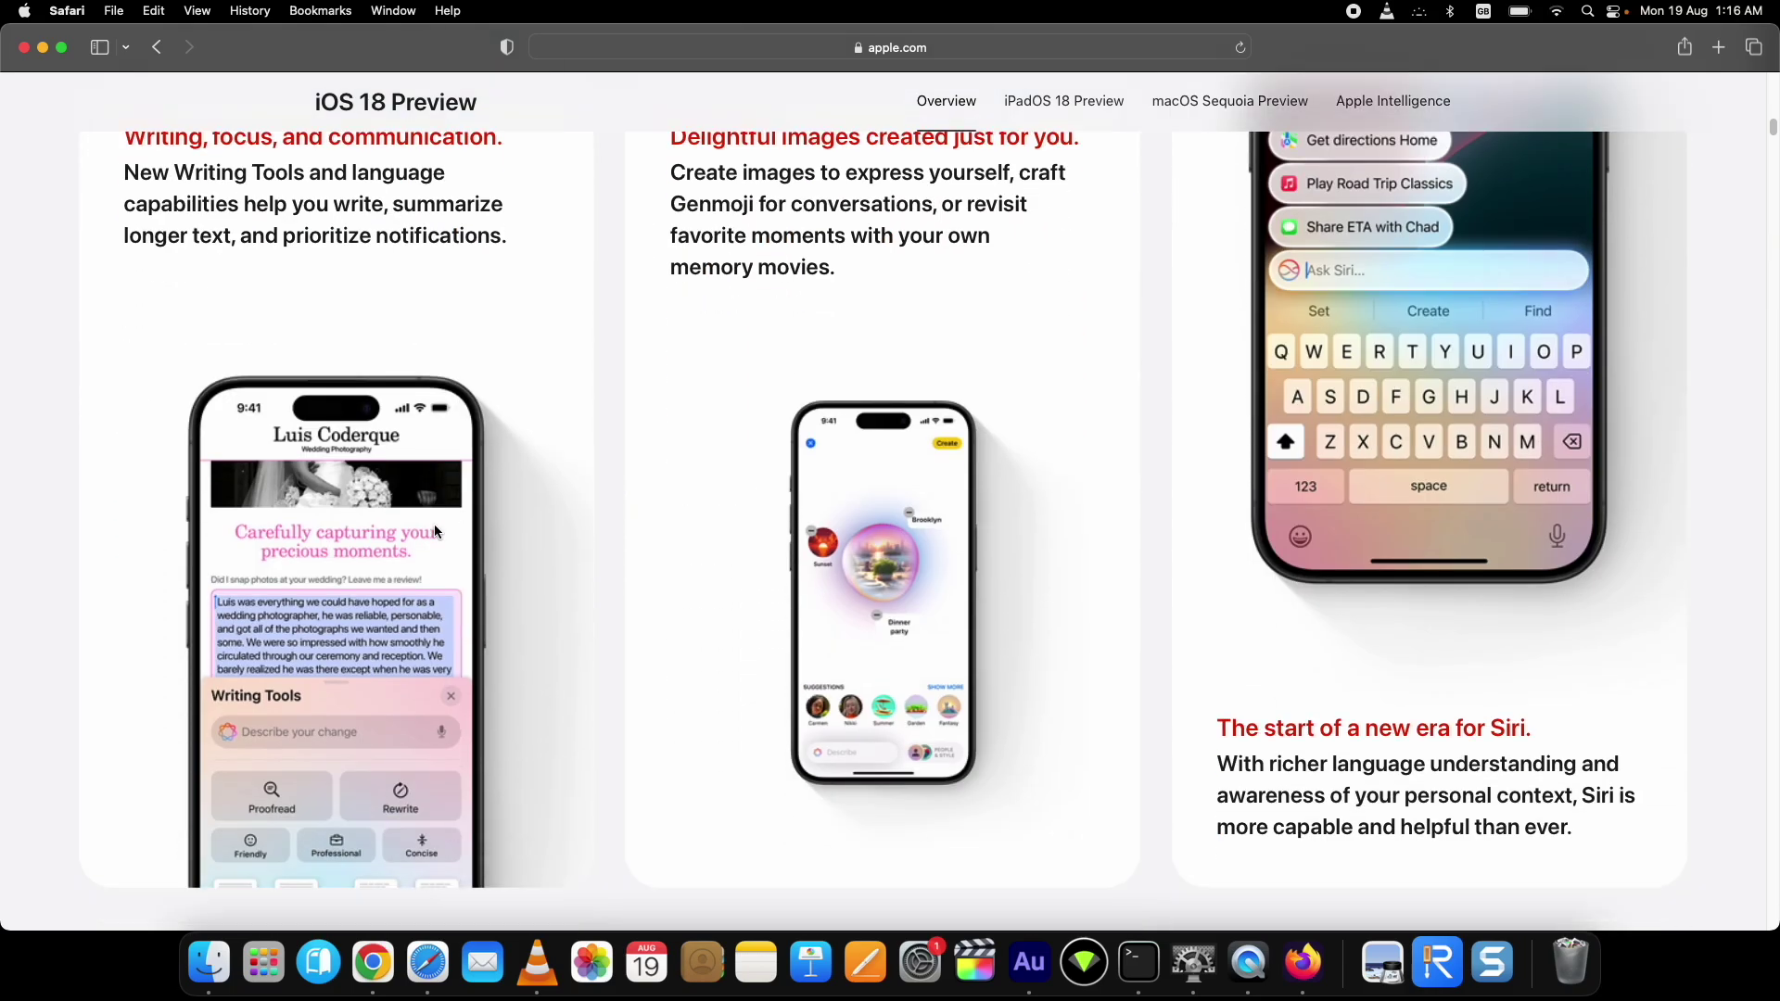
Step: Put the browser away and briefly check the live iPhone screen window
{"action": "left_click", "coordinate": [42, 47]}
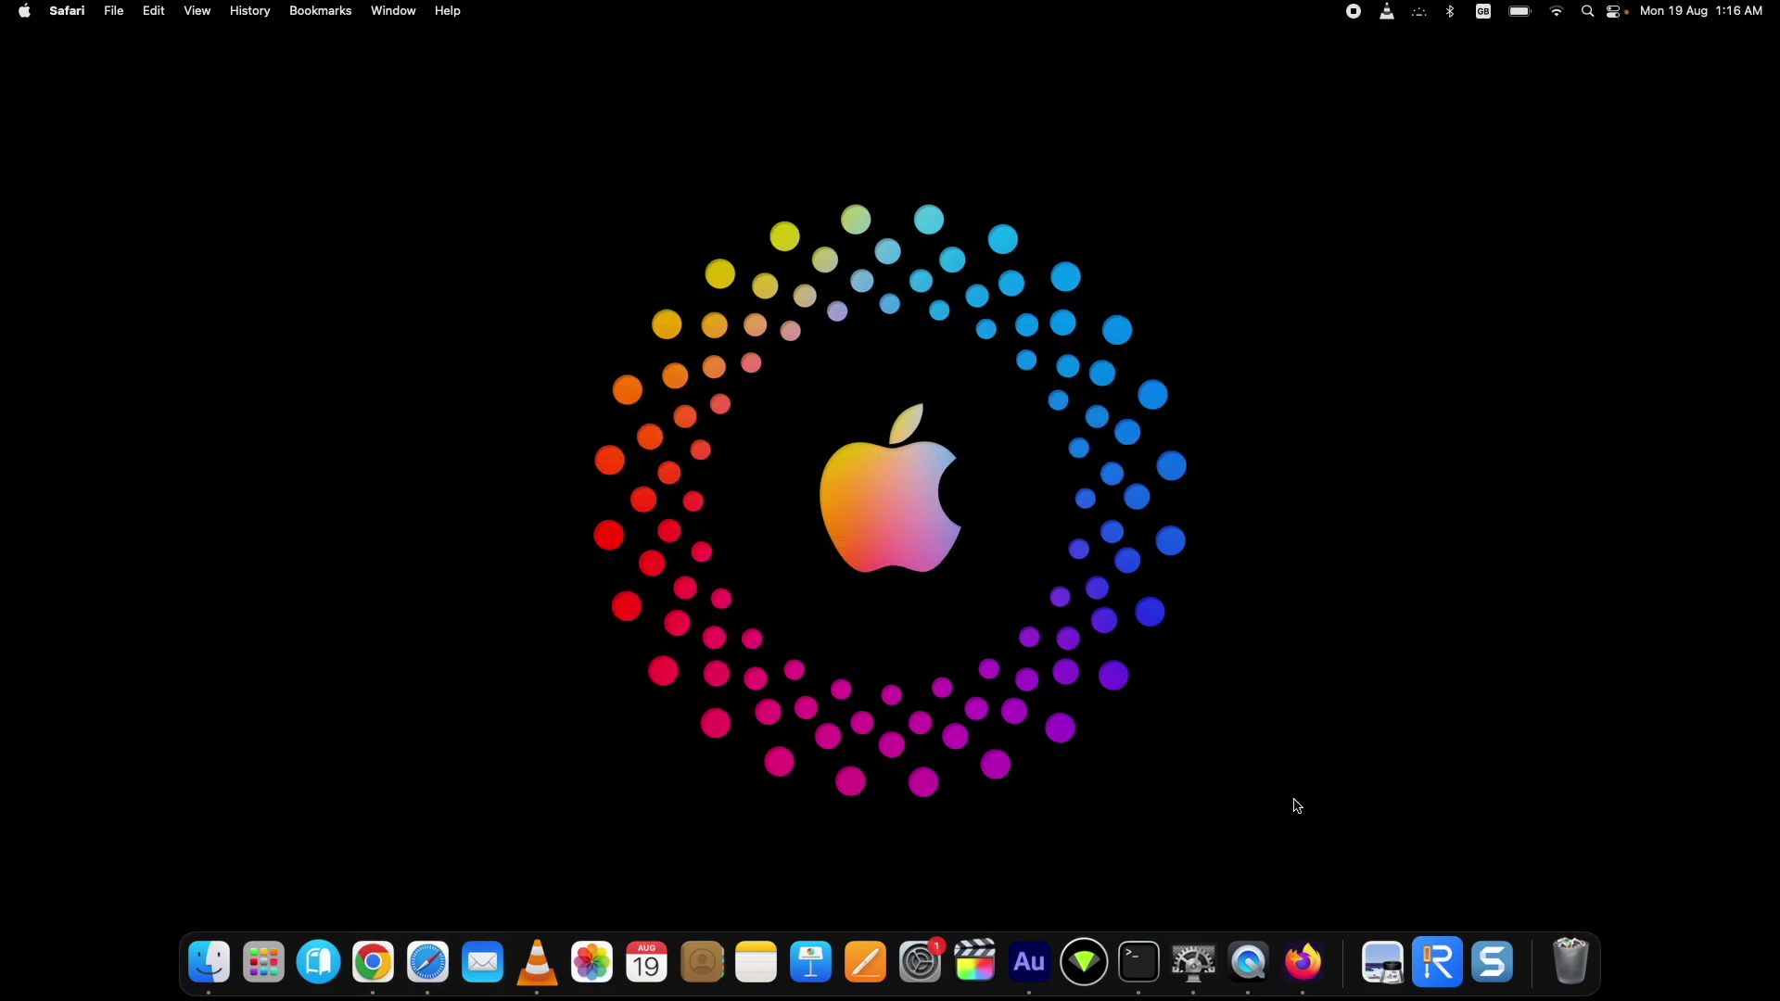
{"action": "left_click", "coordinate": [1267, 976]}
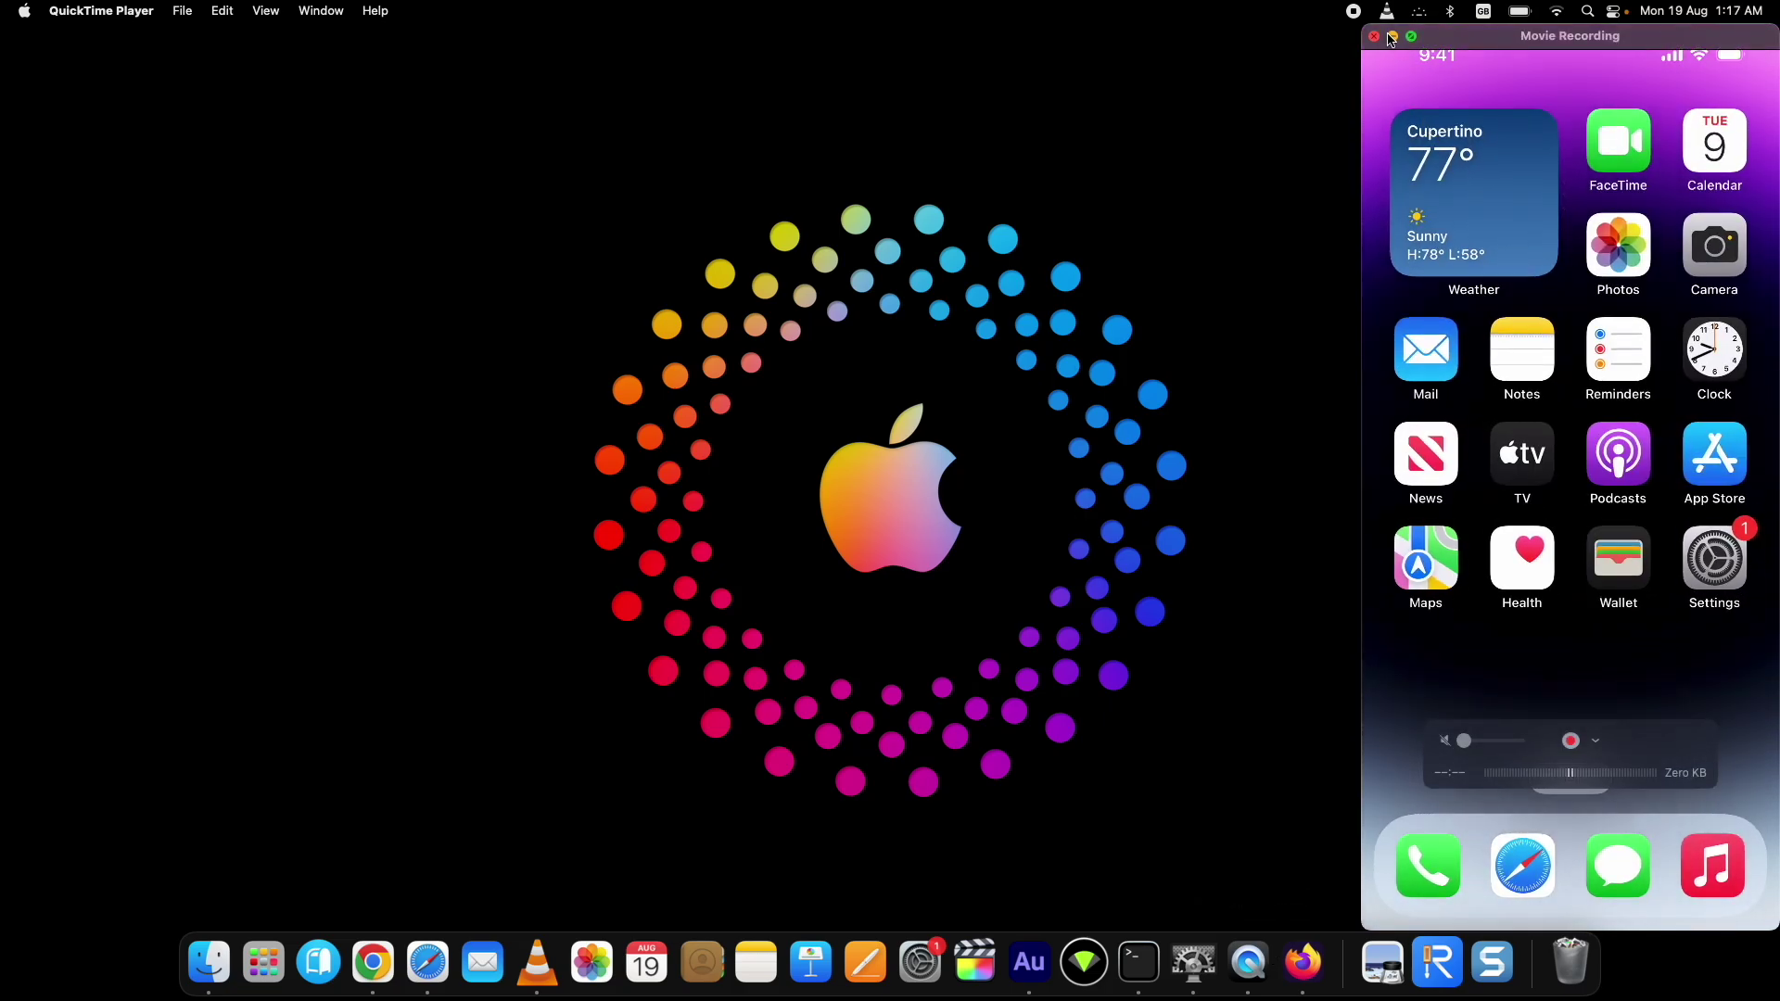
{"action": "left_click", "coordinate": [1392, 39]}
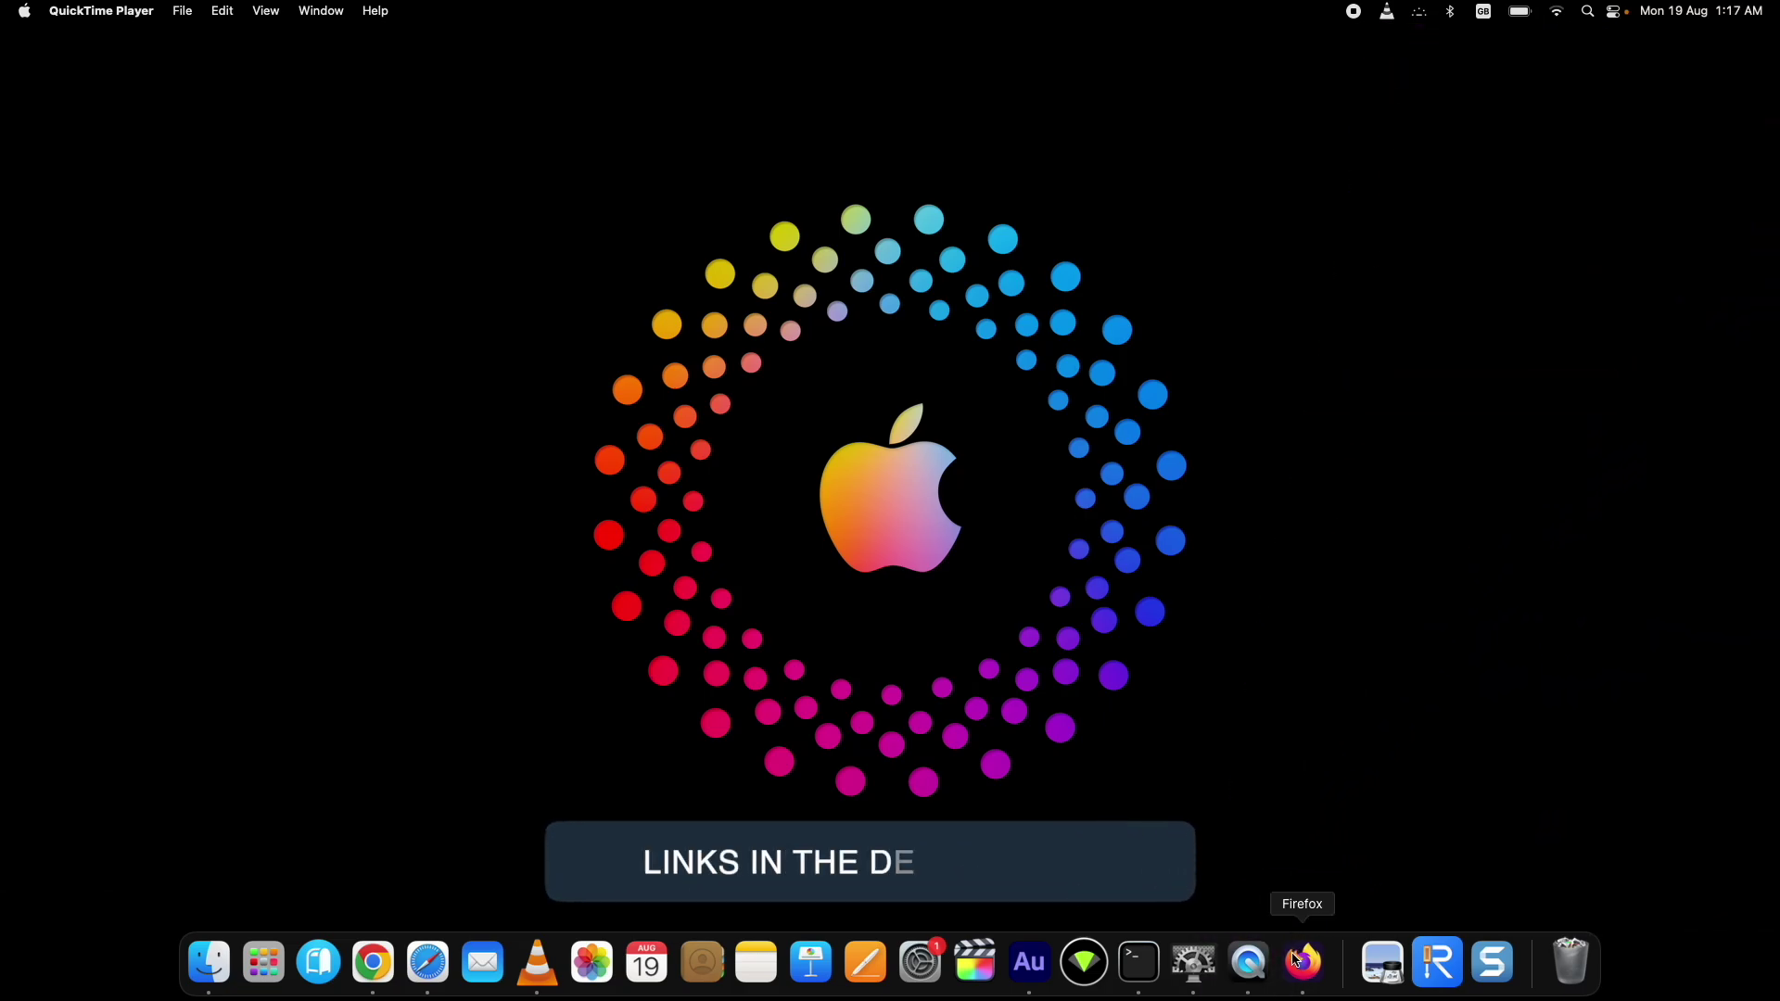
Step: In Firefox, look over the iOS 18 to 17 and iTunes downgrade videos, then minimise it
{"action": "left_click", "coordinate": [1298, 962]}
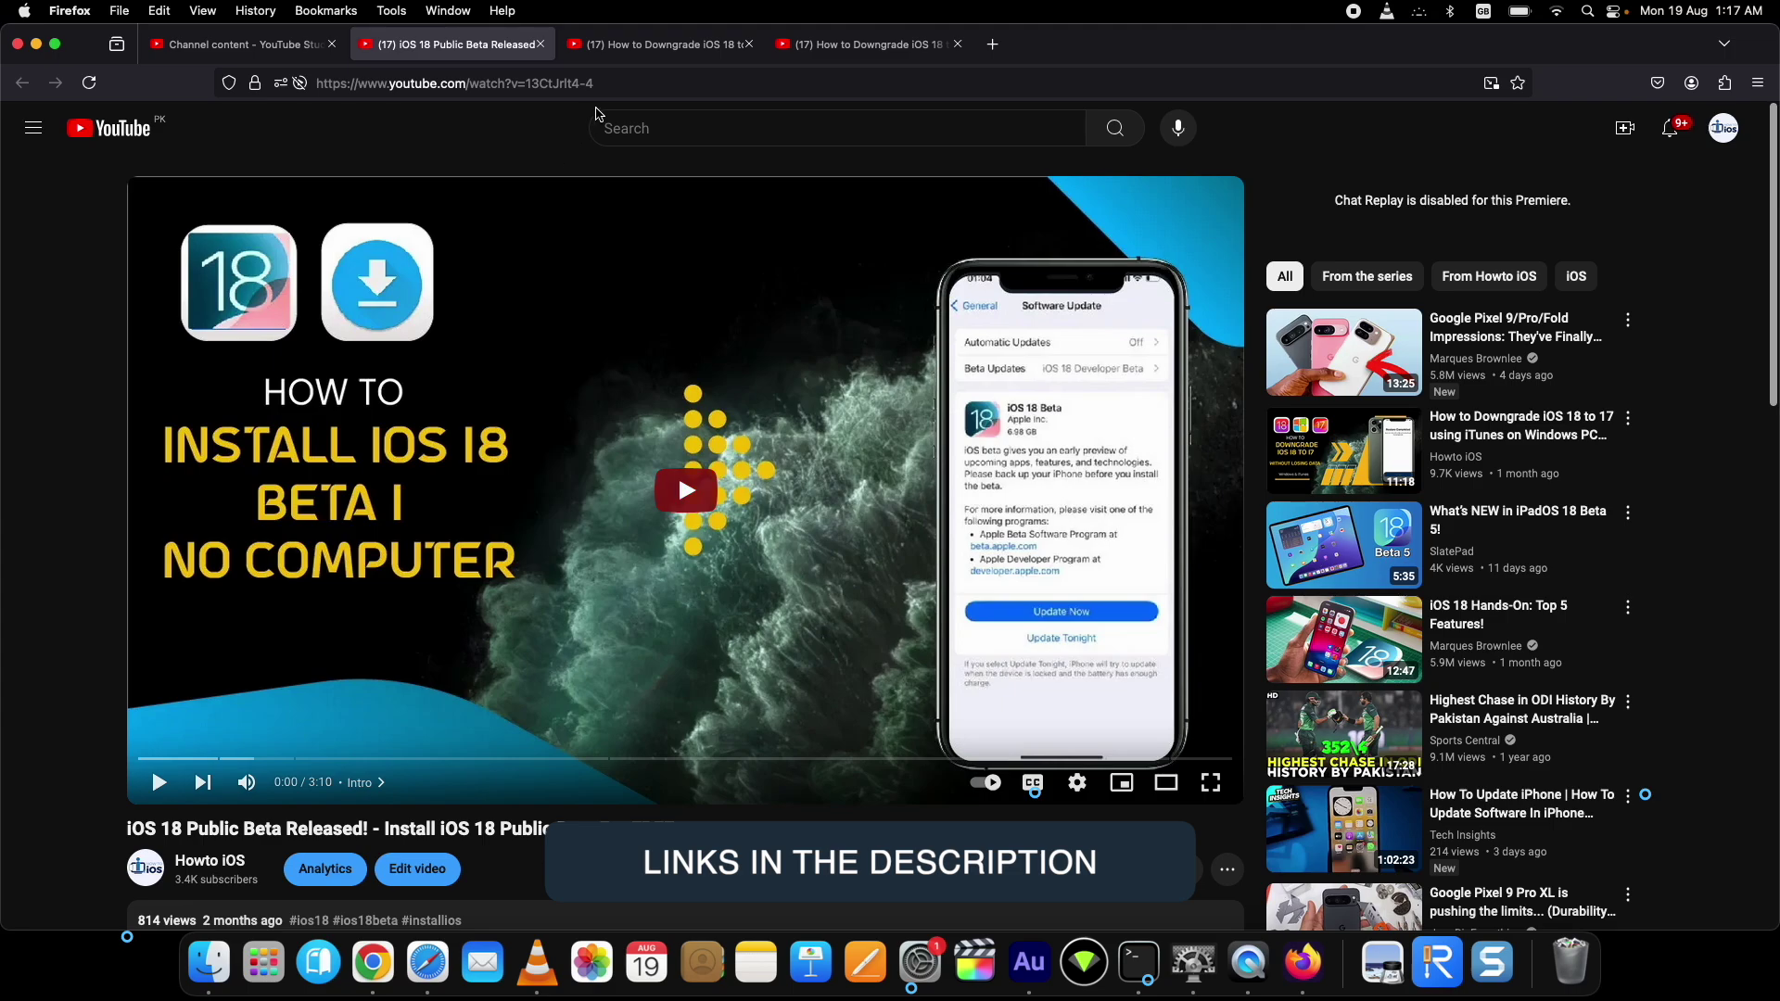
{"action": "left_click", "coordinate": [665, 46]}
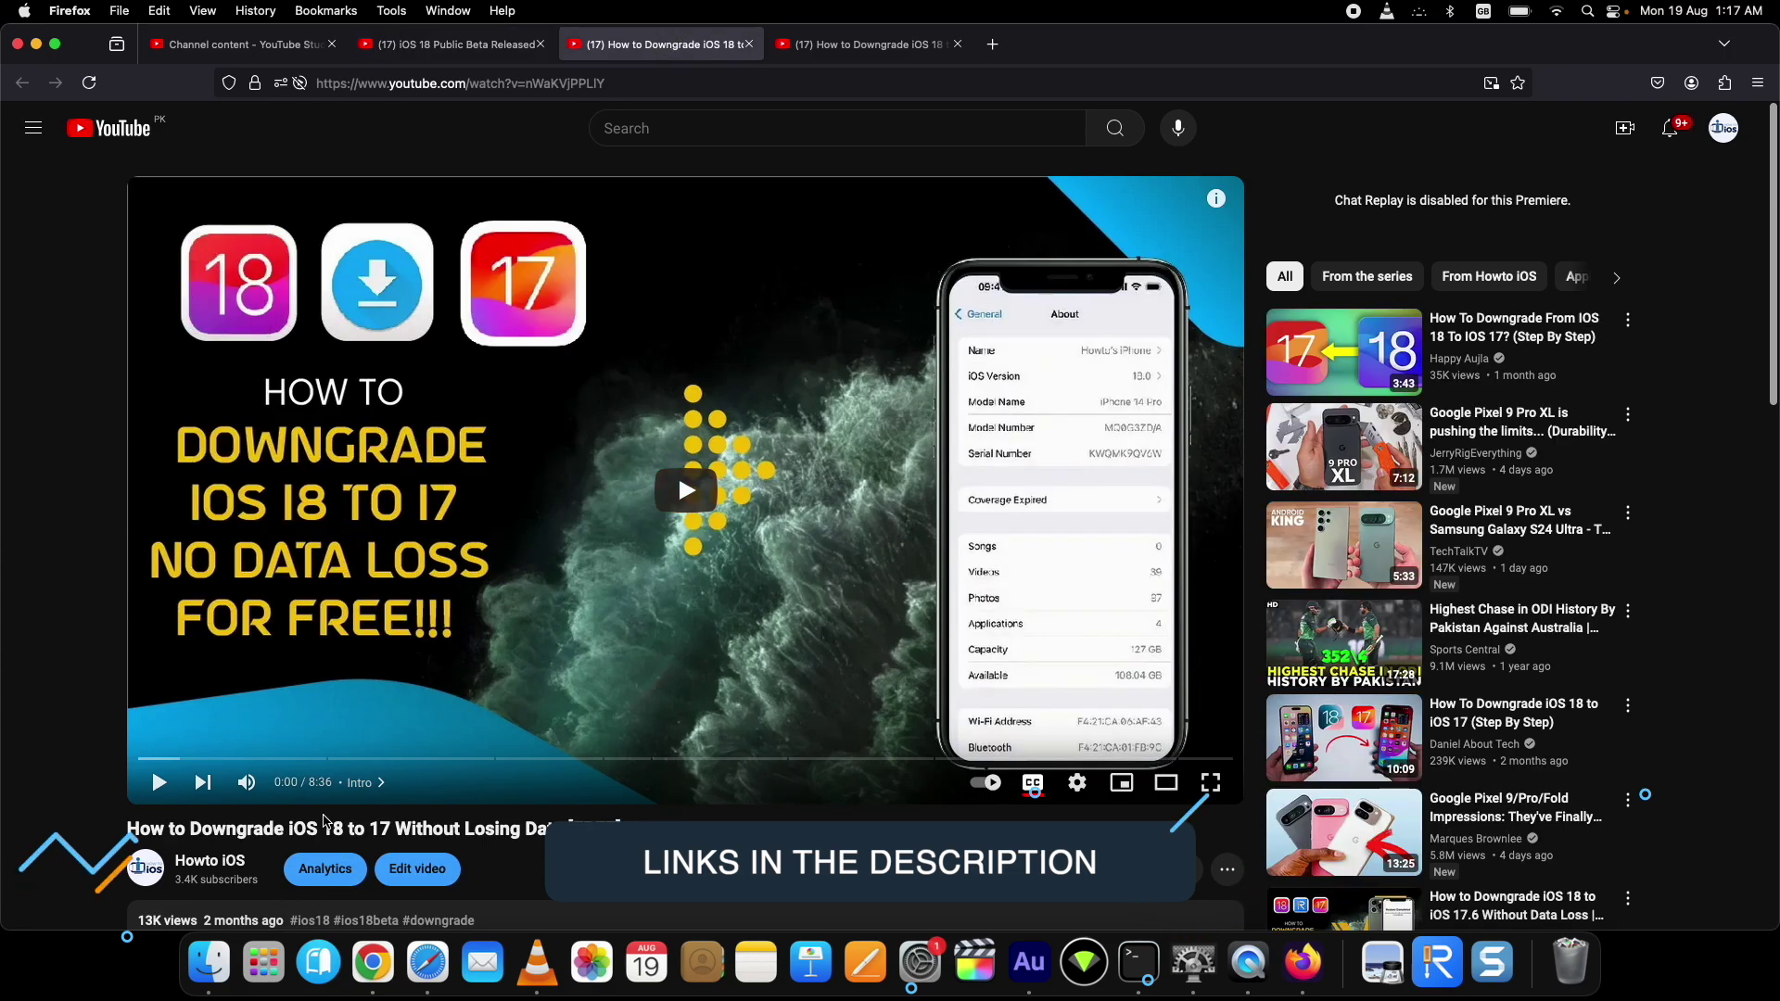
{"action": "left_click", "coordinate": [793, 44]}
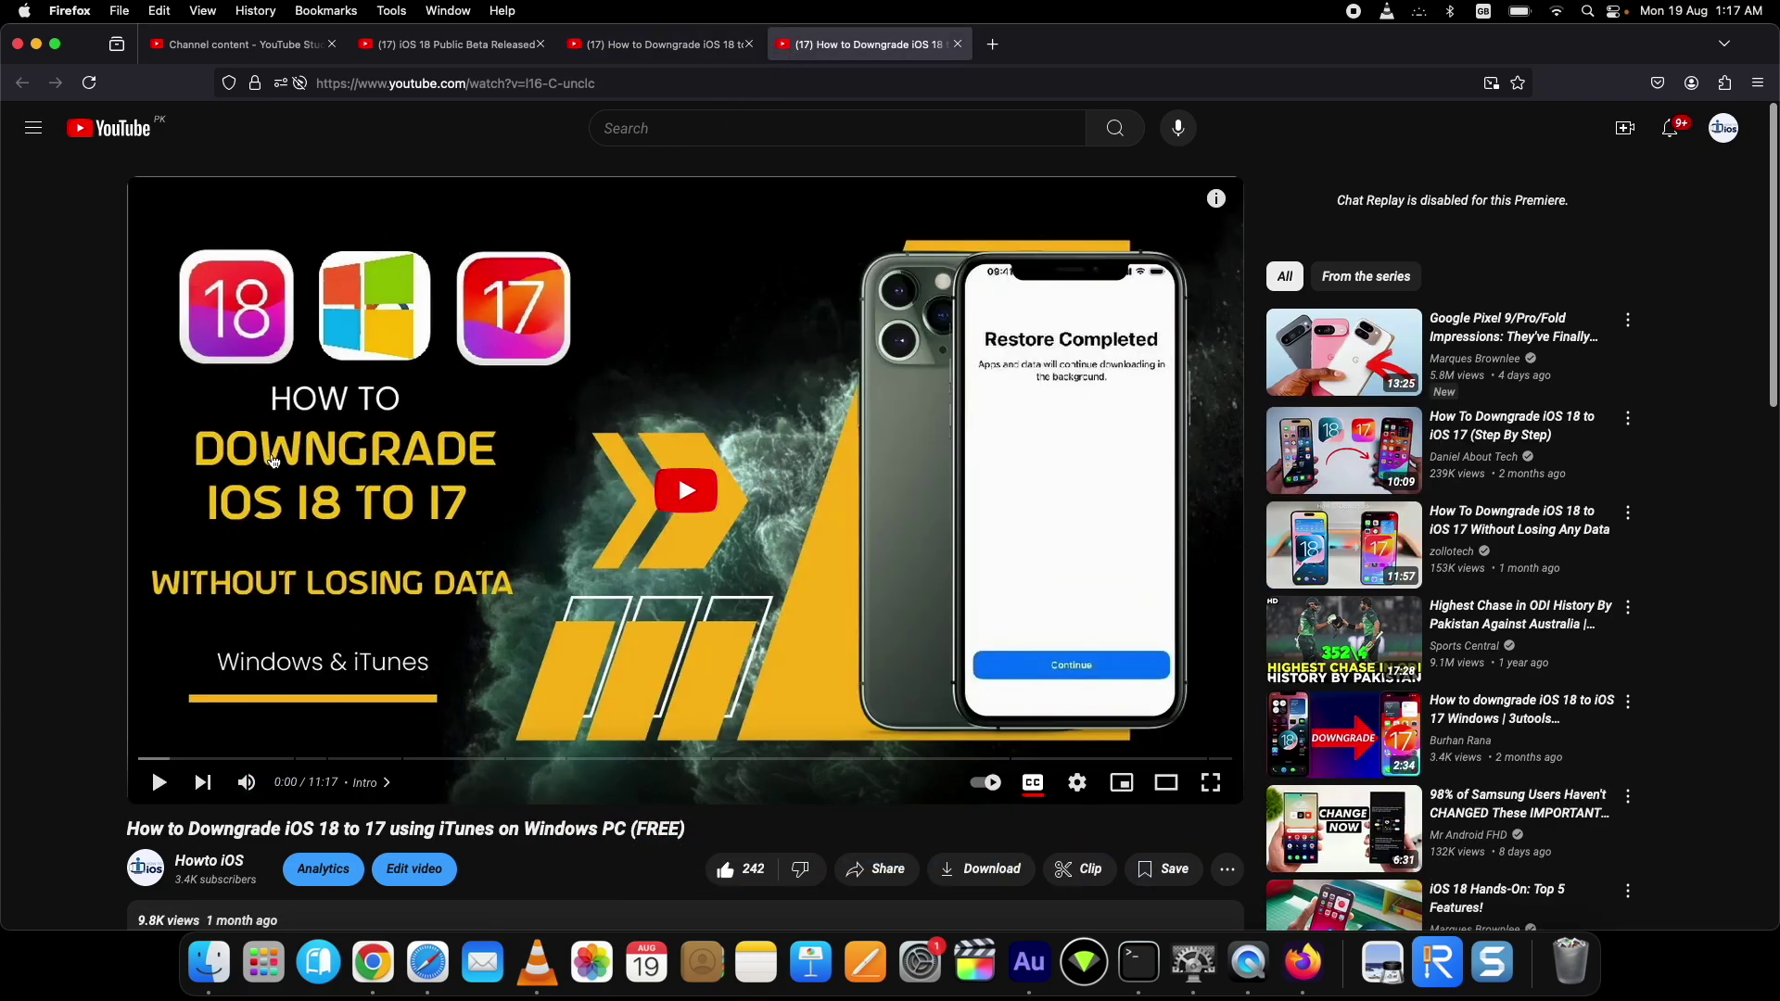
{"action": "left_click", "coordinate": [36, 45]}
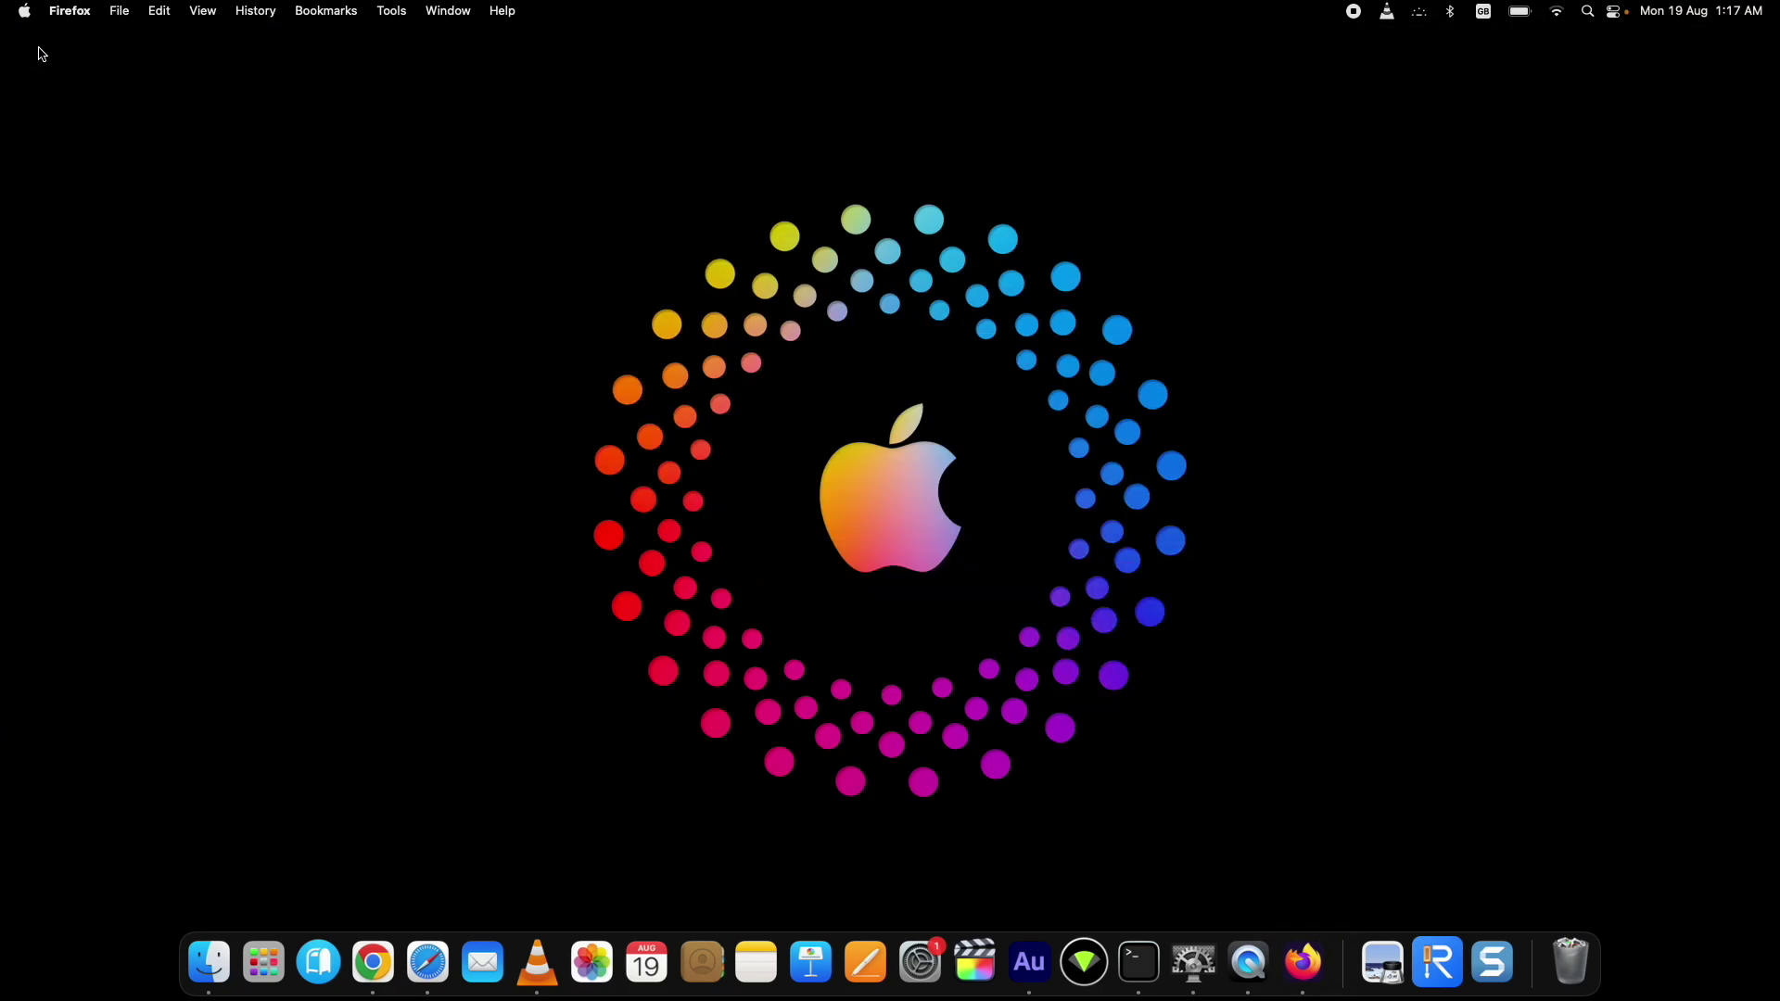
Step: In Safari, load altstore.io
{"action": "left_click", "coordinate": [441, 979]}
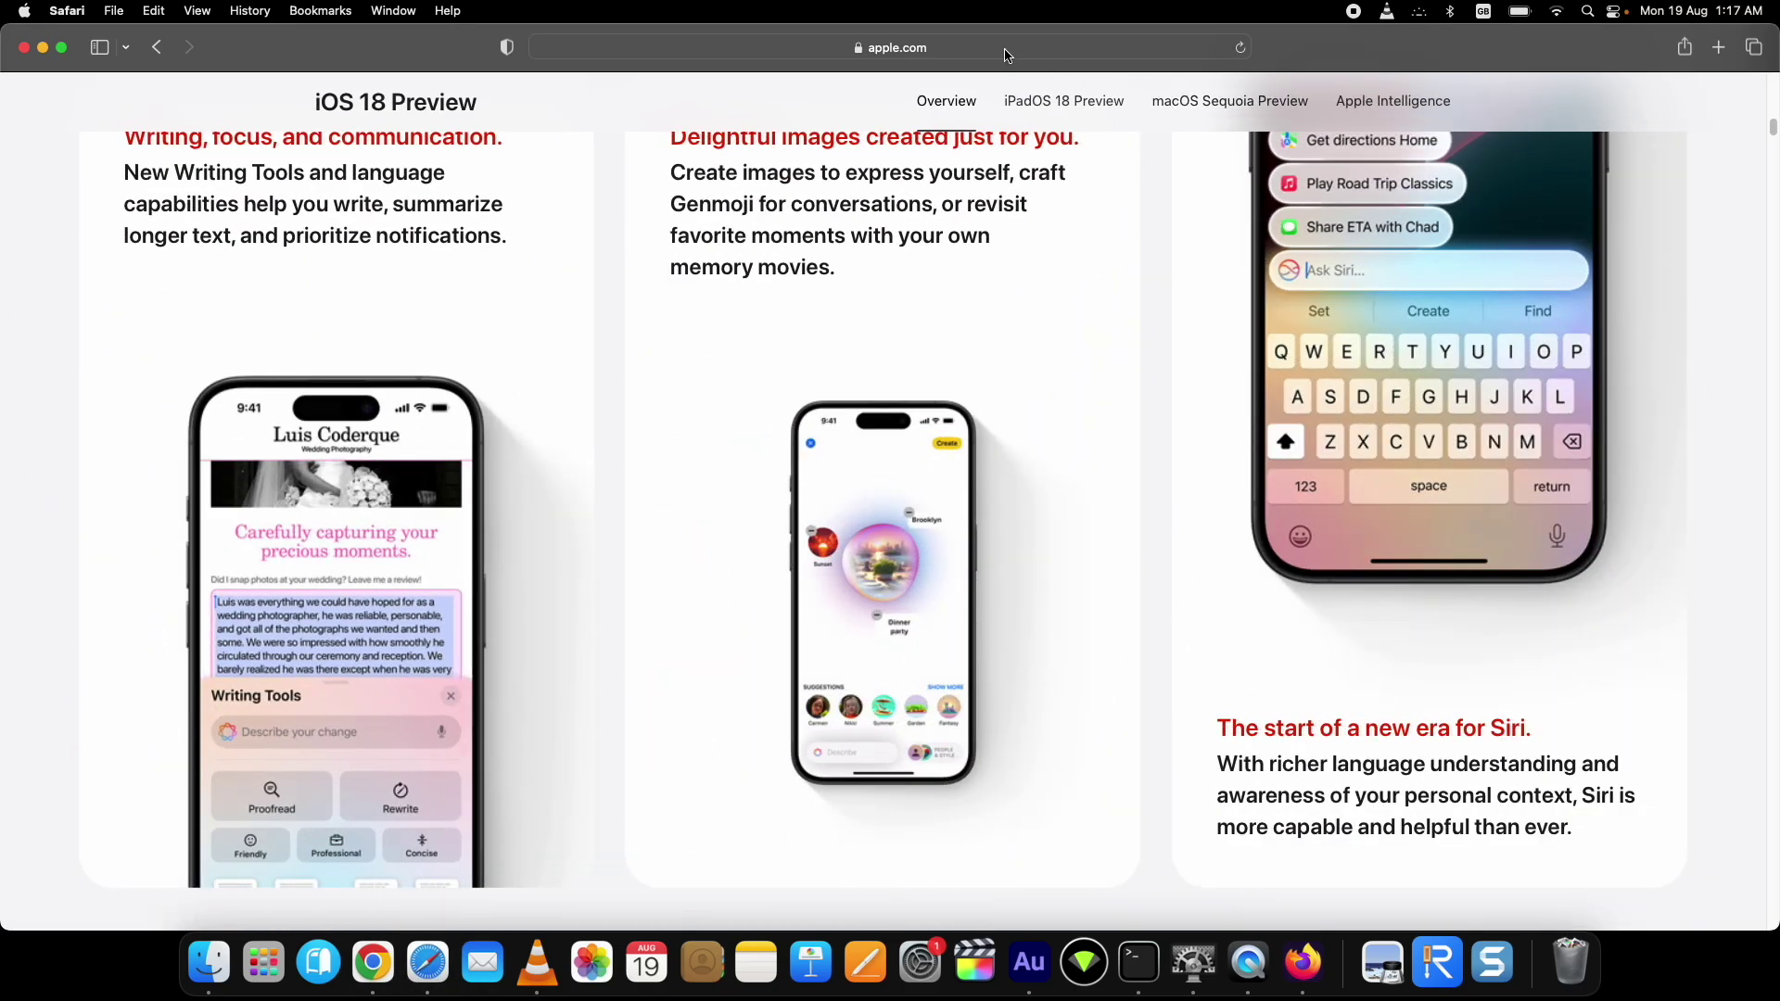
{"action": "left_click", "coordinate": [1008, 48]}
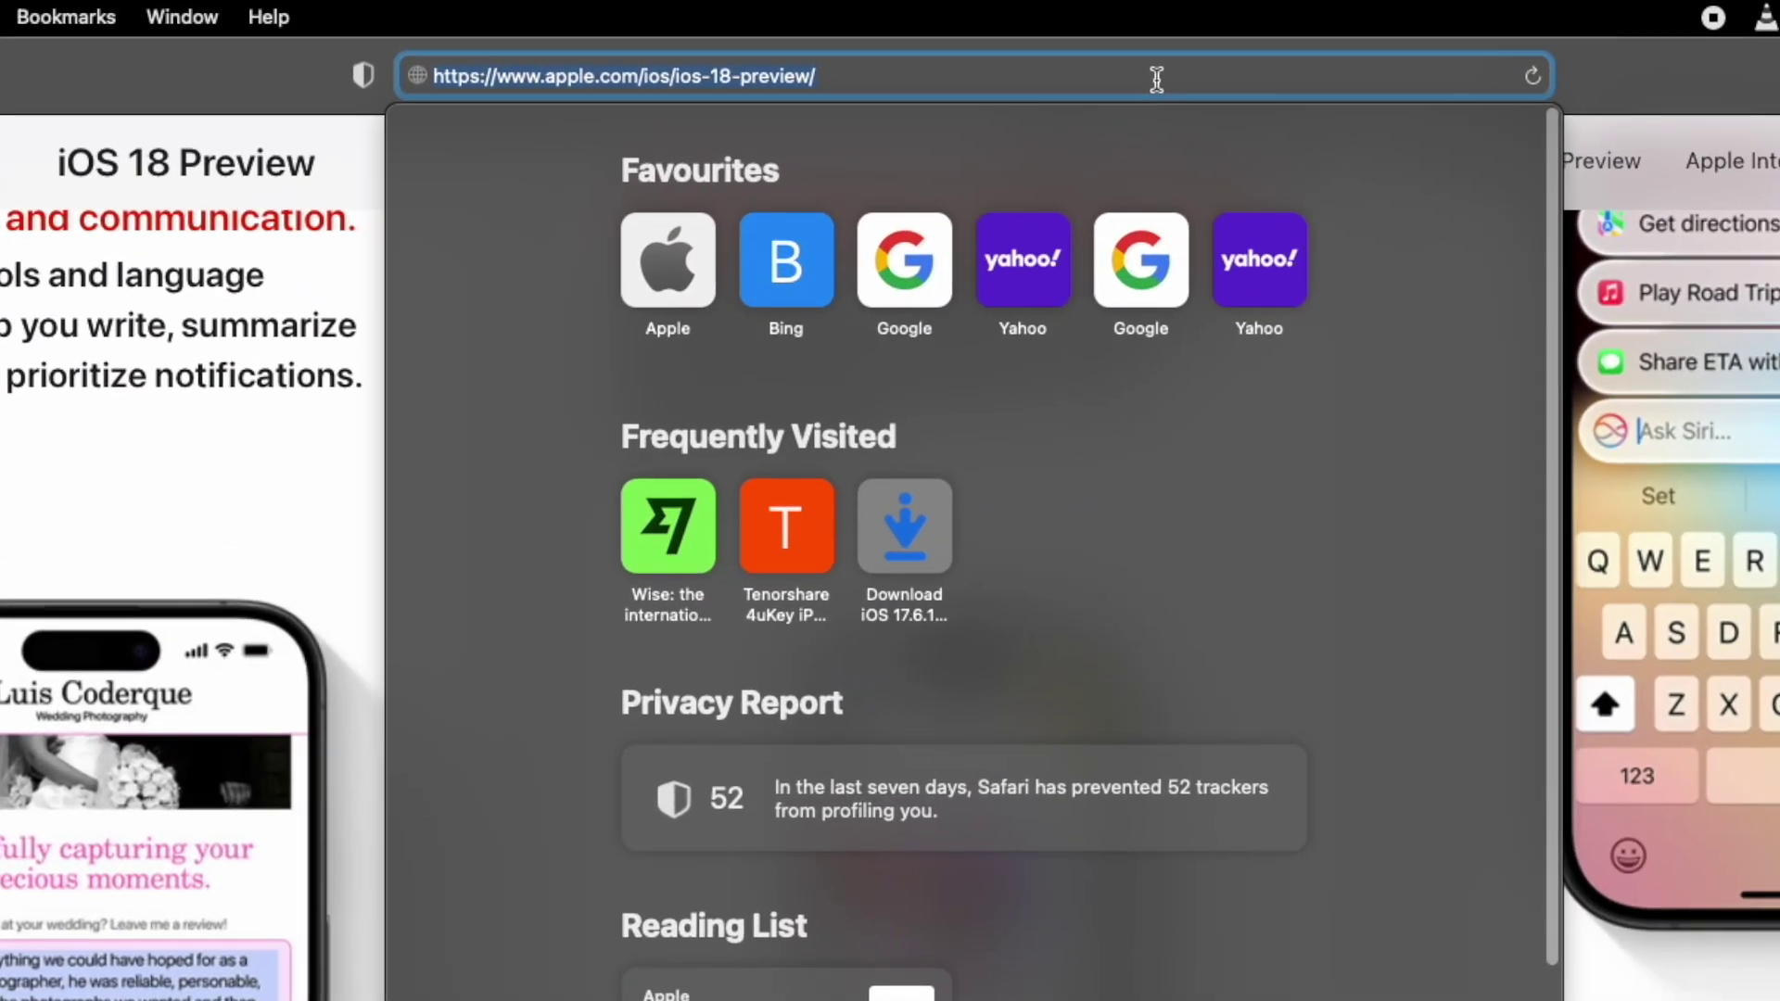
{"action": "key", "text": "BackSpace"}
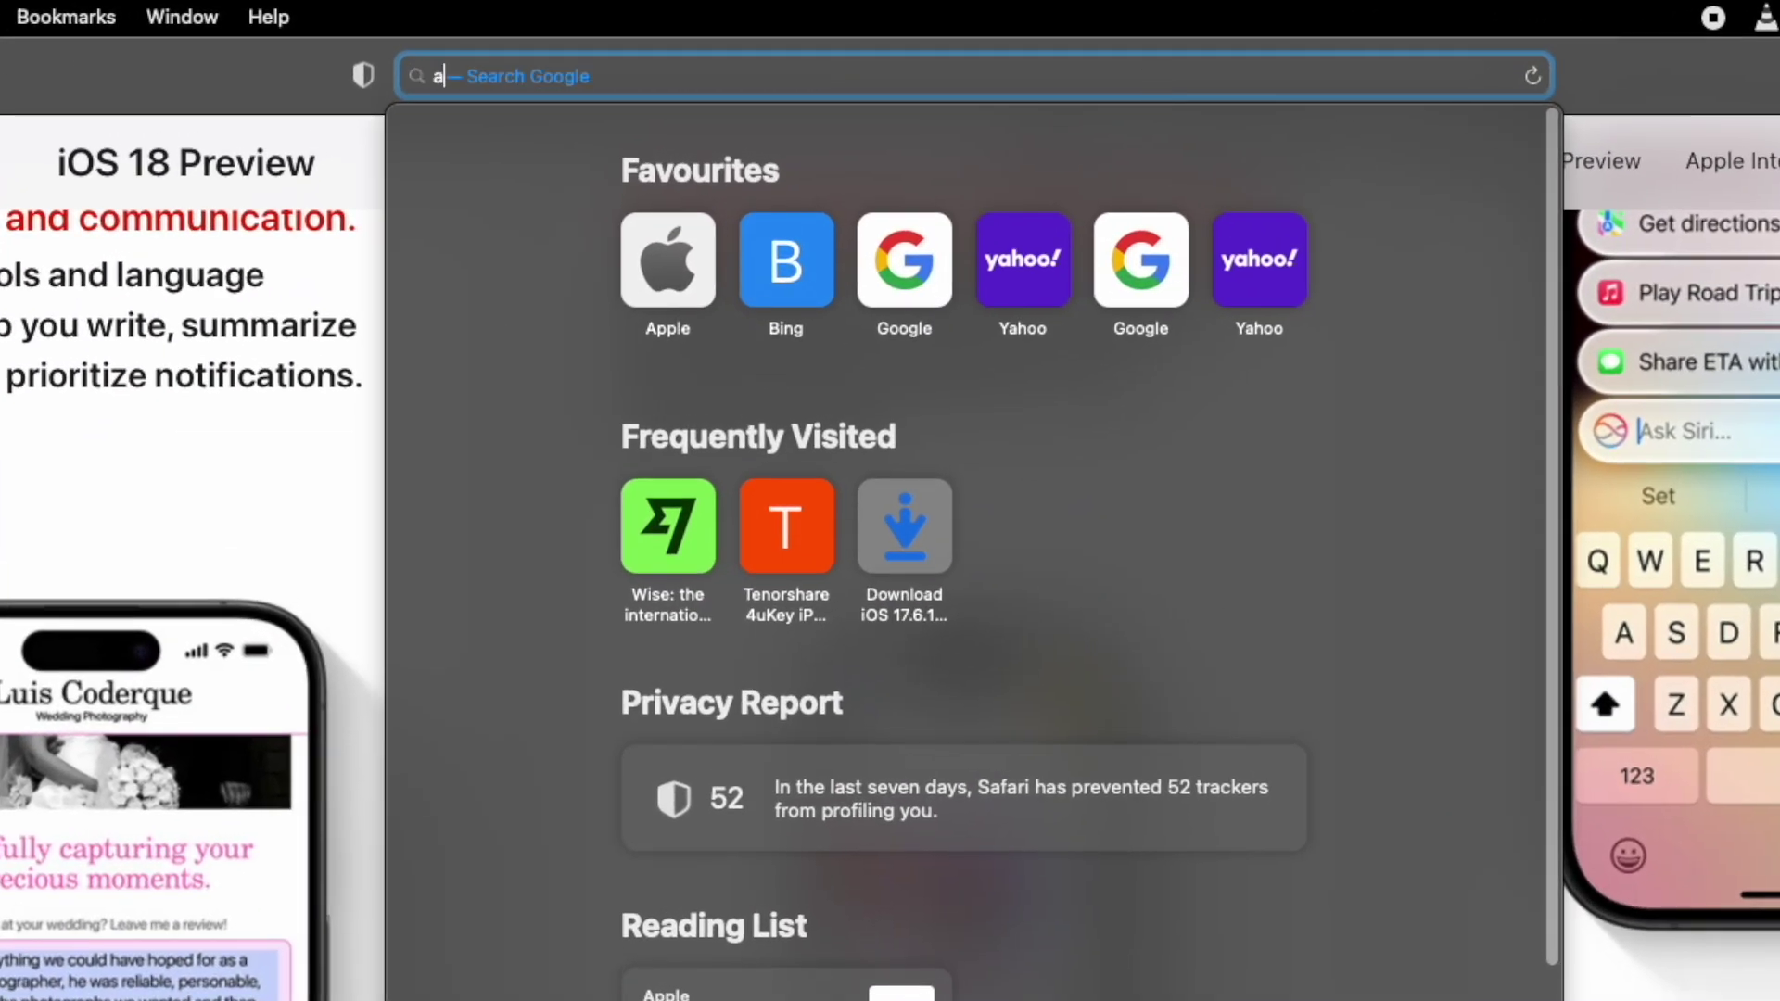
{"action": "type", "text": "altstore.io"}
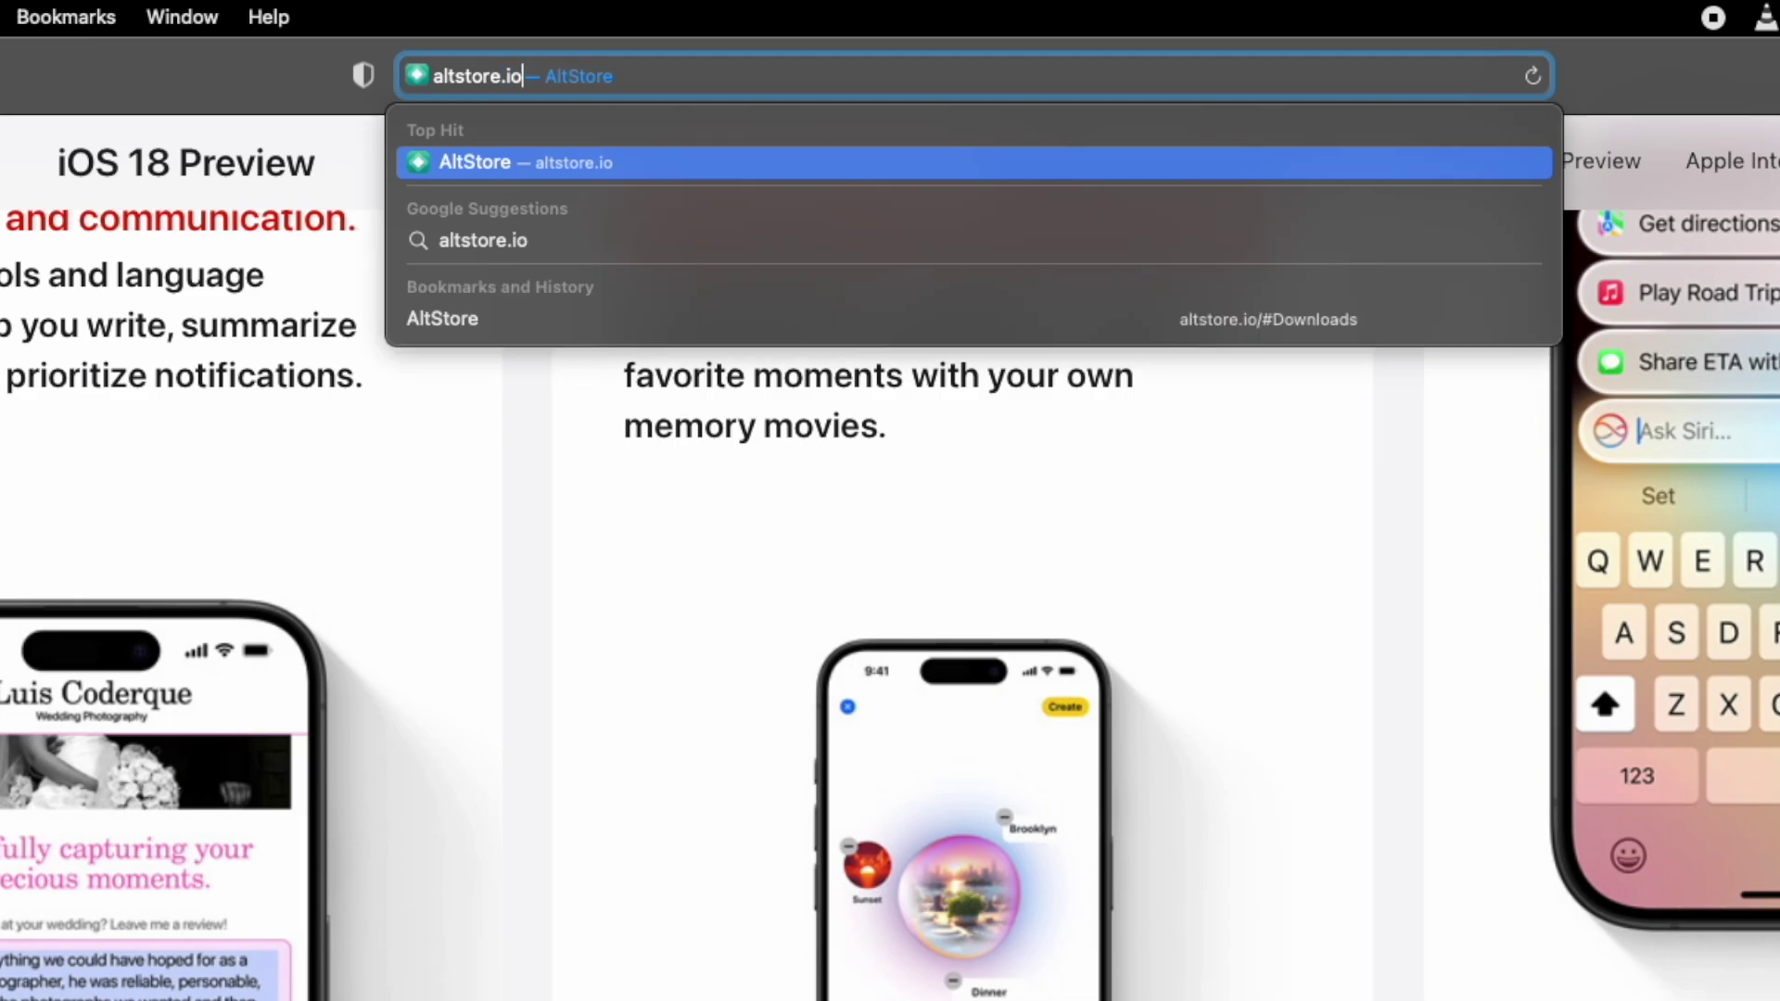
{"action": "key", "text": "Return"}
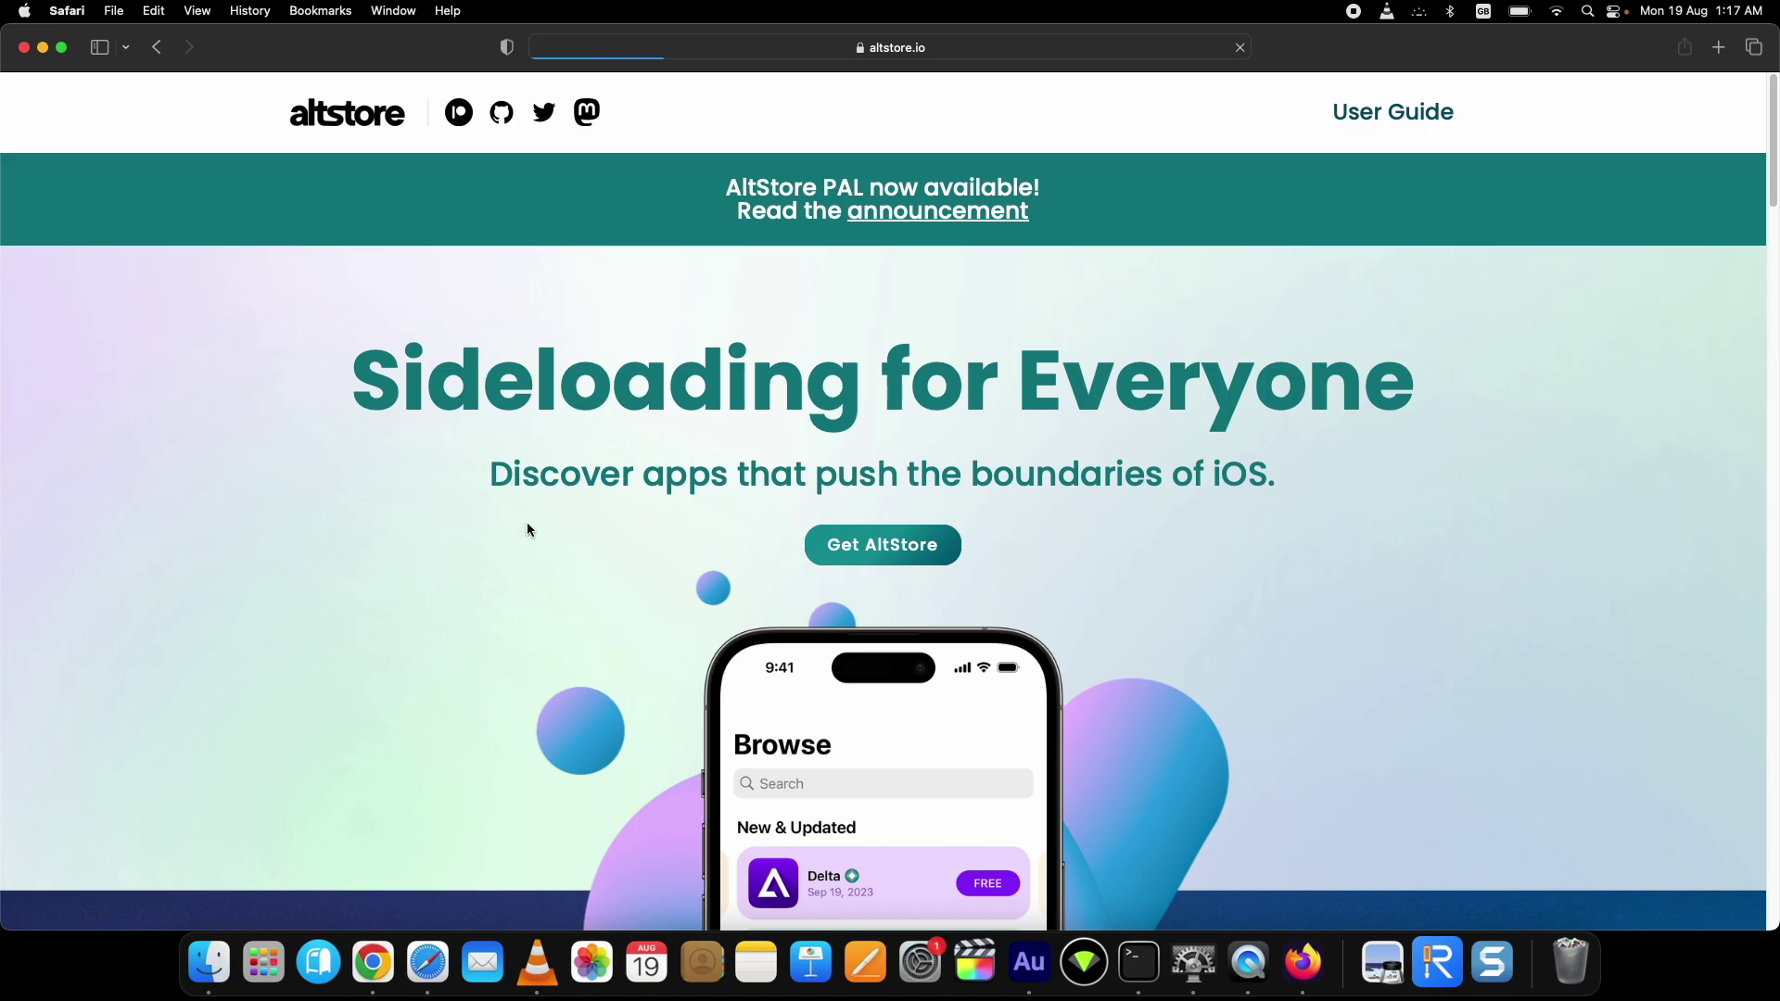
Step: Scroll to the Downloads section and request AltServer for macOS
{"action": "scroll", "coordinate": [883, 554], "scroll_direction": "down", "scroll_amount": 5}
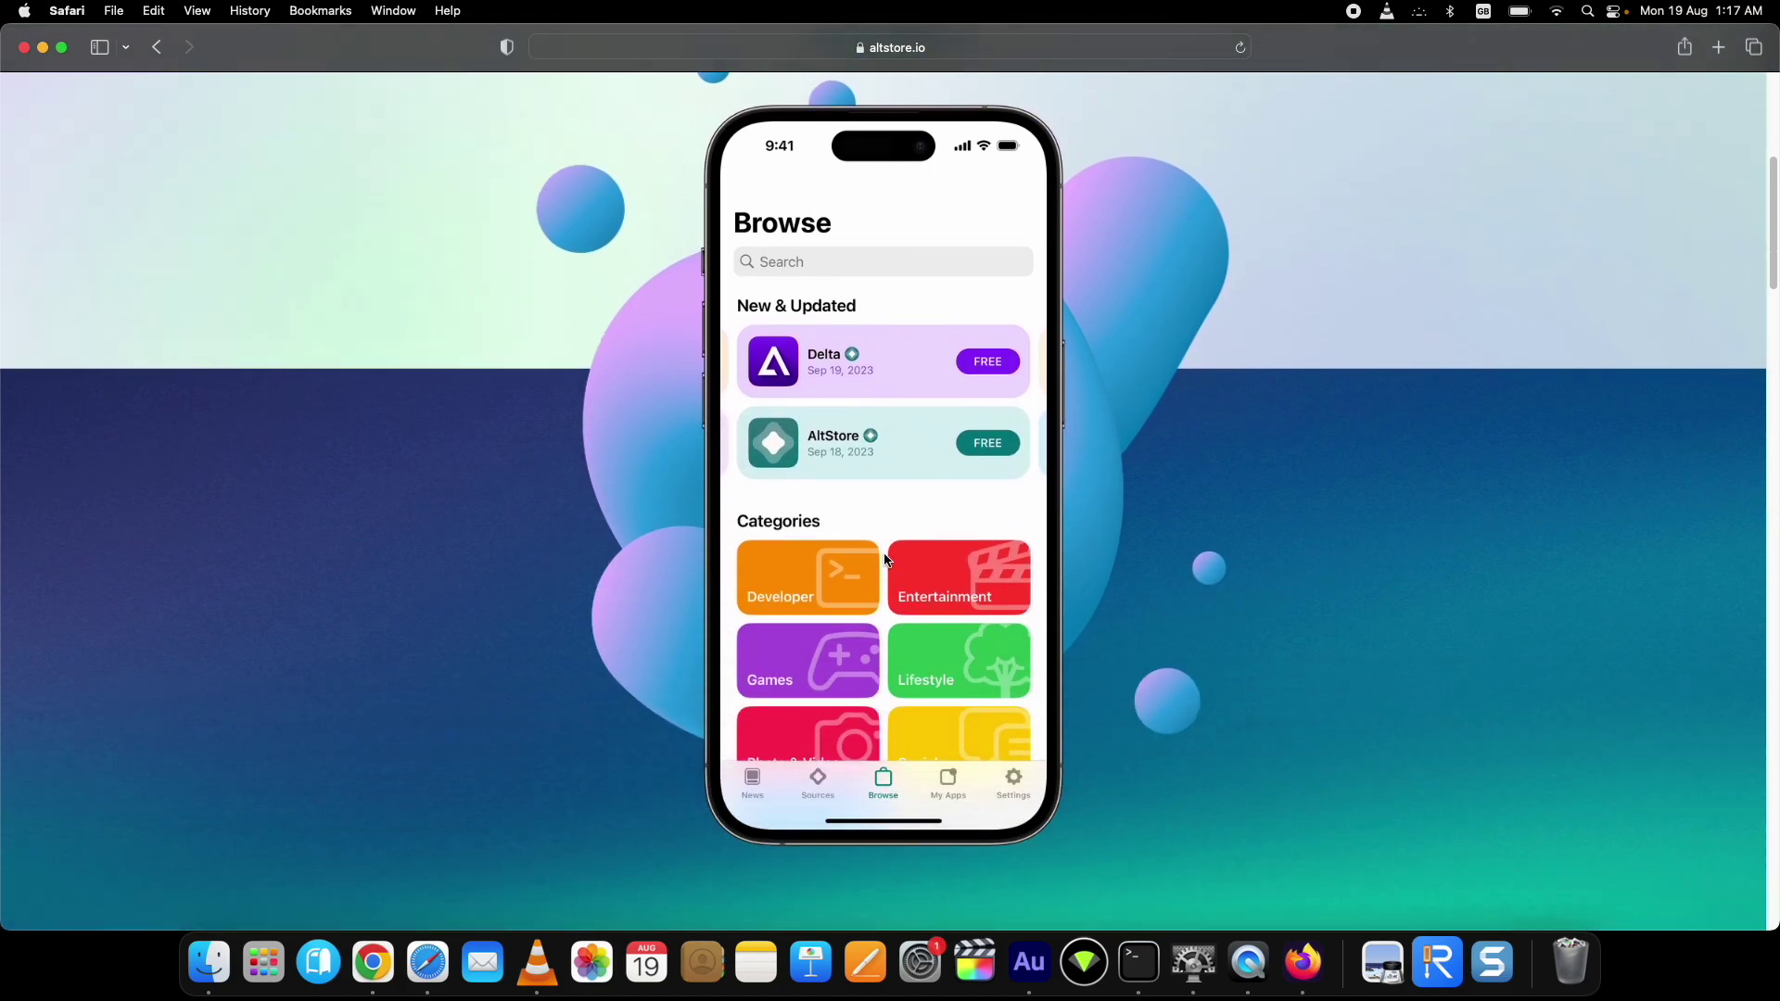
{"action": "scroll", "coordinate": [885, 559], "scroll_direction": "down", "scroll_amount": 20}
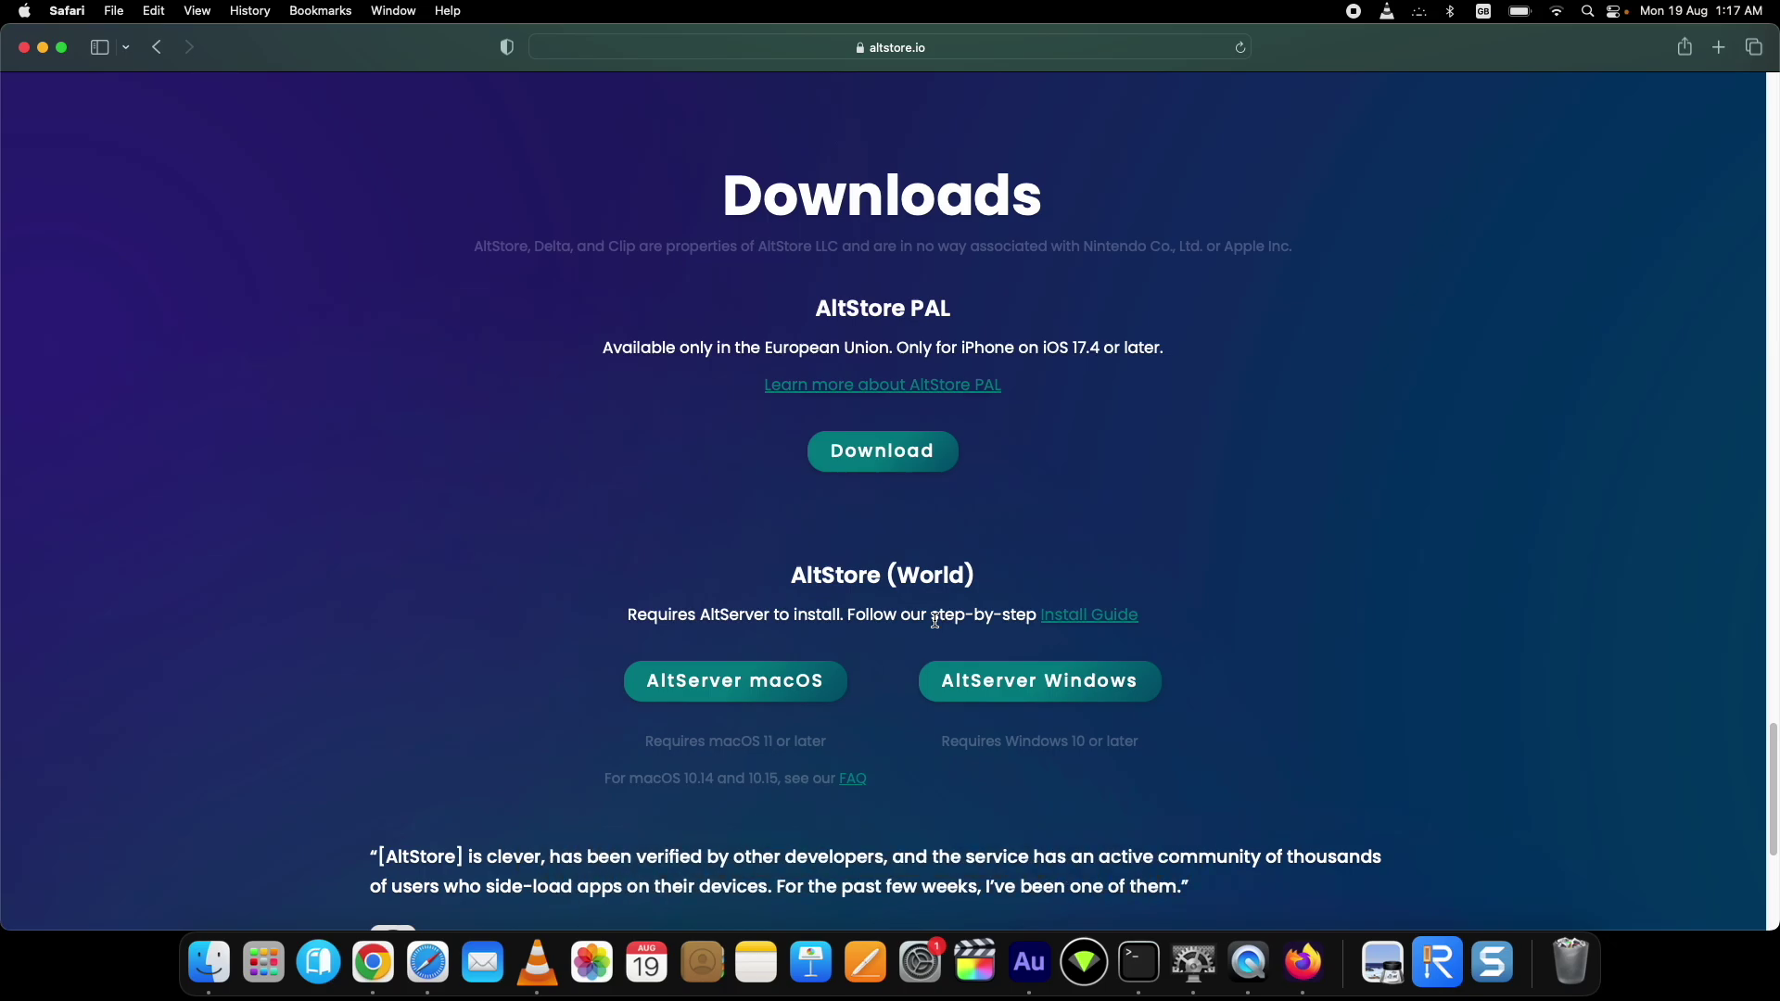
{"action": "left_click", "coordinate": [752, 687]}
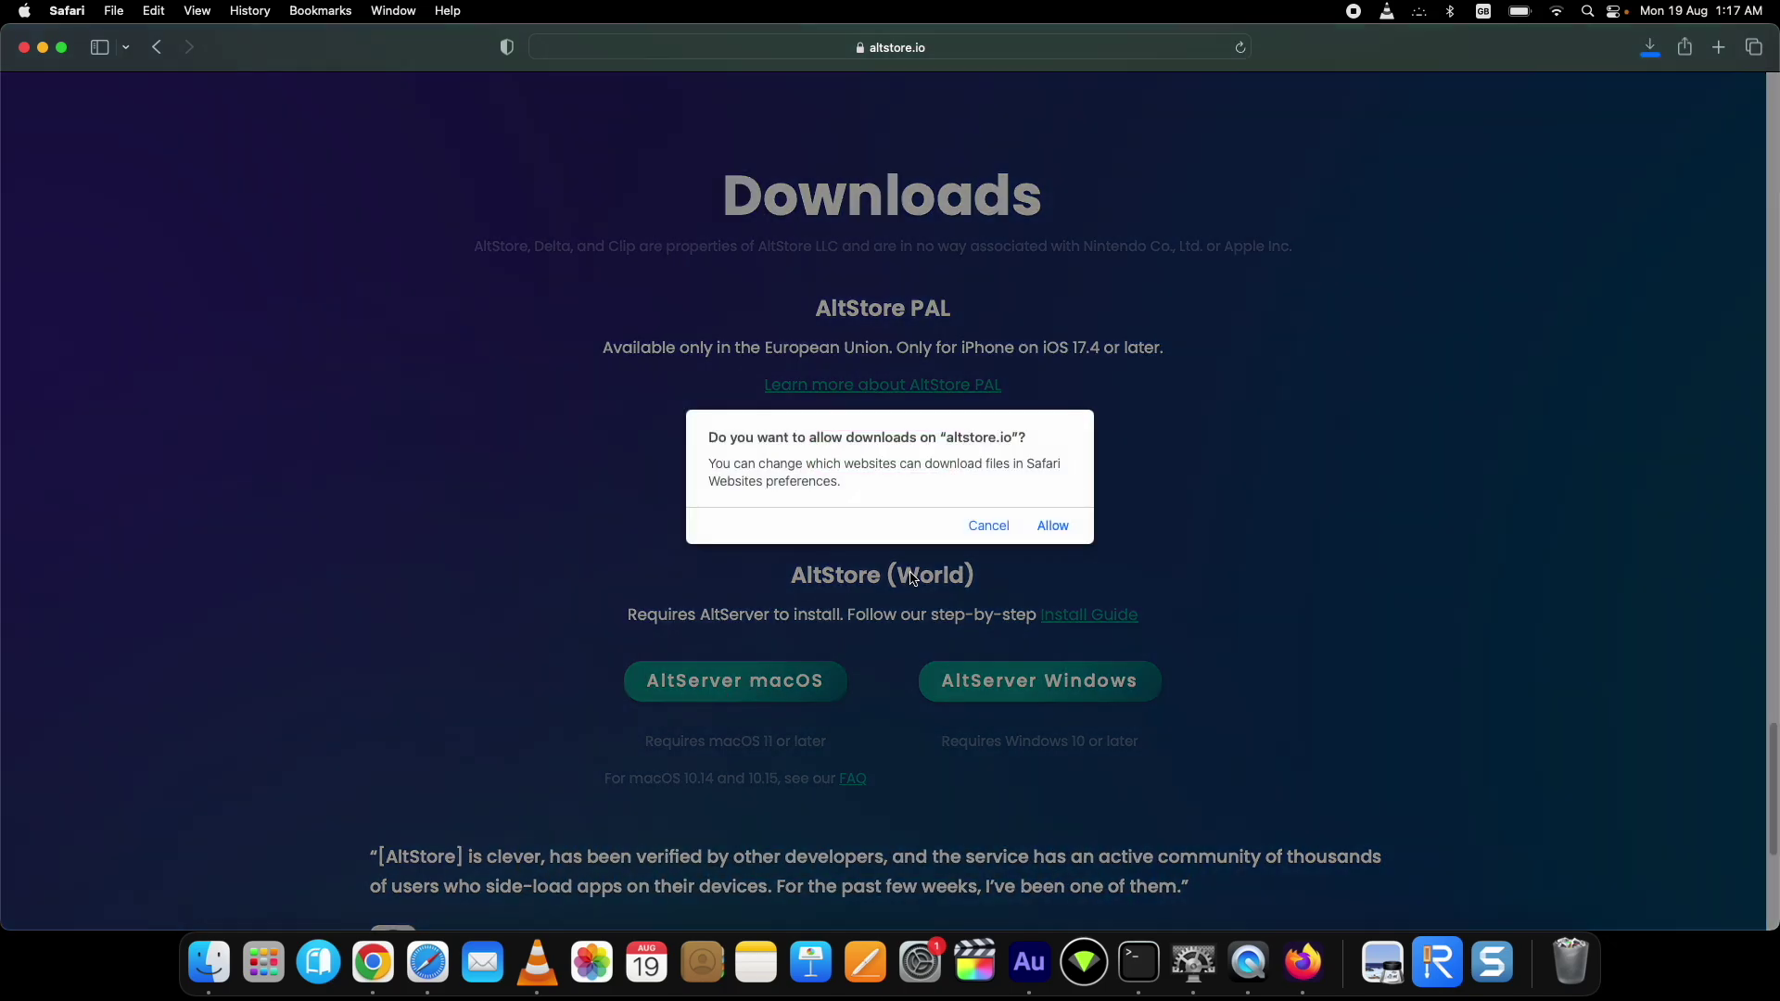
Step: Allow downloads from altstore.io, then launch the finished AltServer download from Safari's downloads list
{"action": "left_click", "coordinate": [1053, 526]}
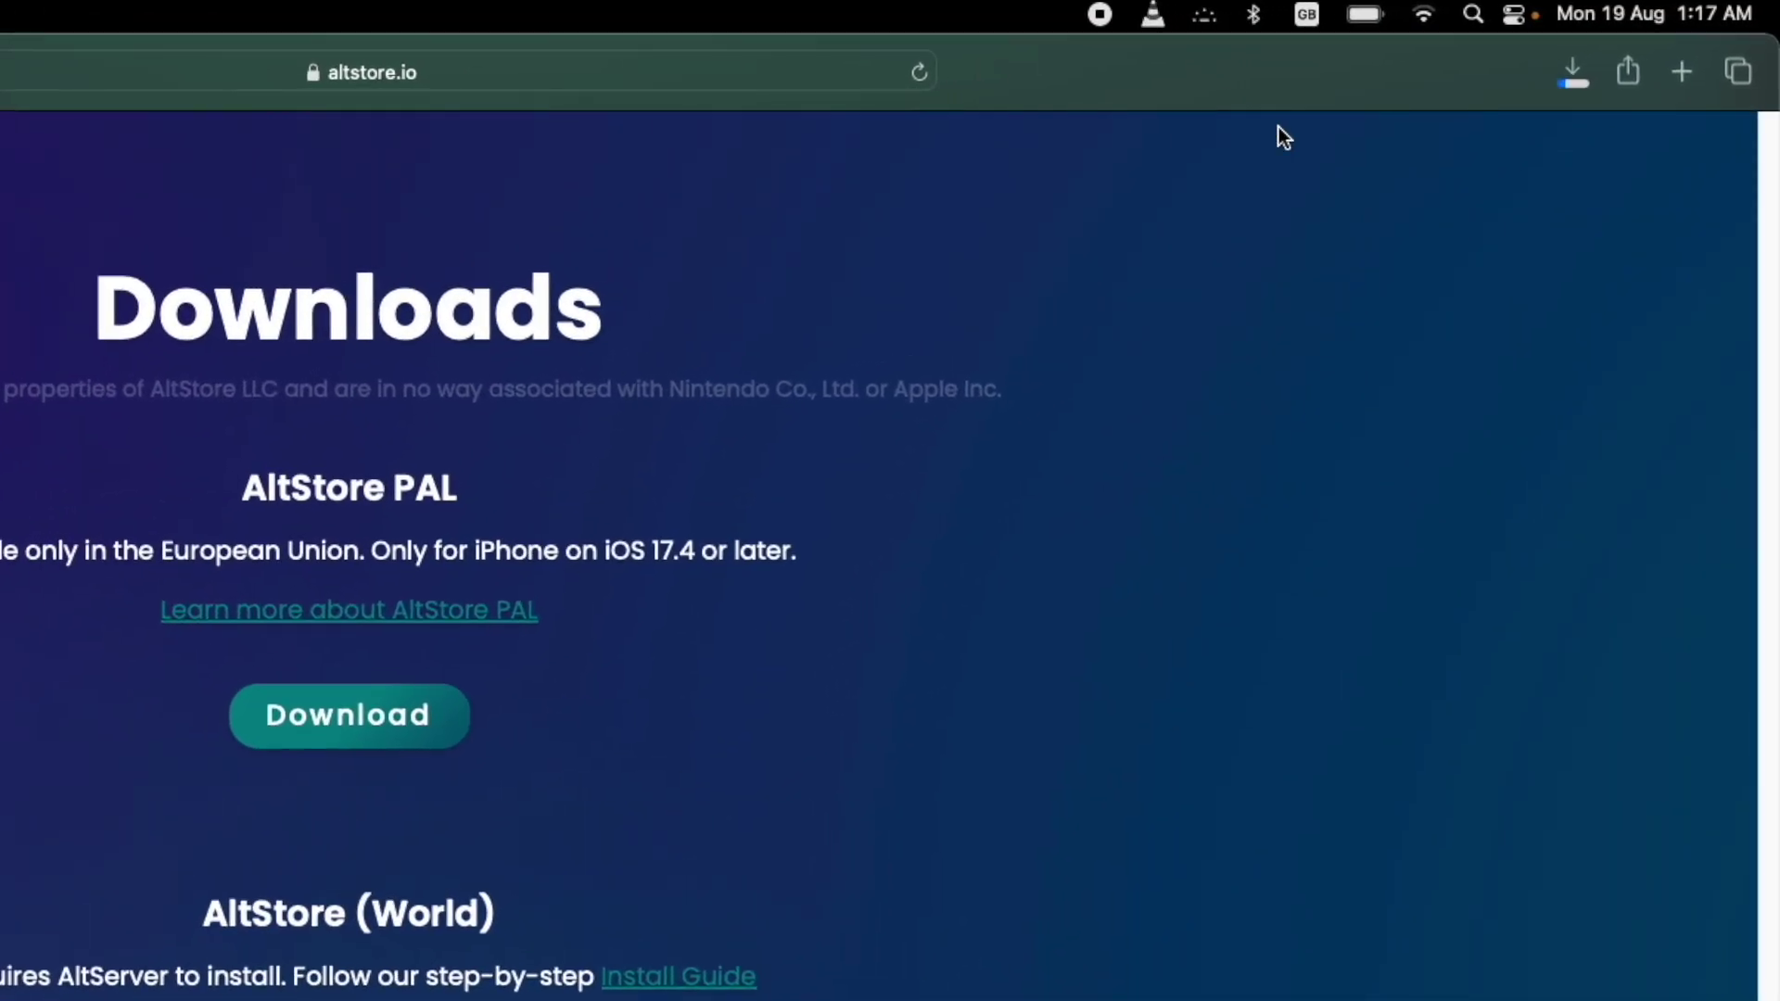
{"action": "left_click", "coordinate": [1558, 65]}
{"action": "left_click", "coordinate": [1268, 205]}
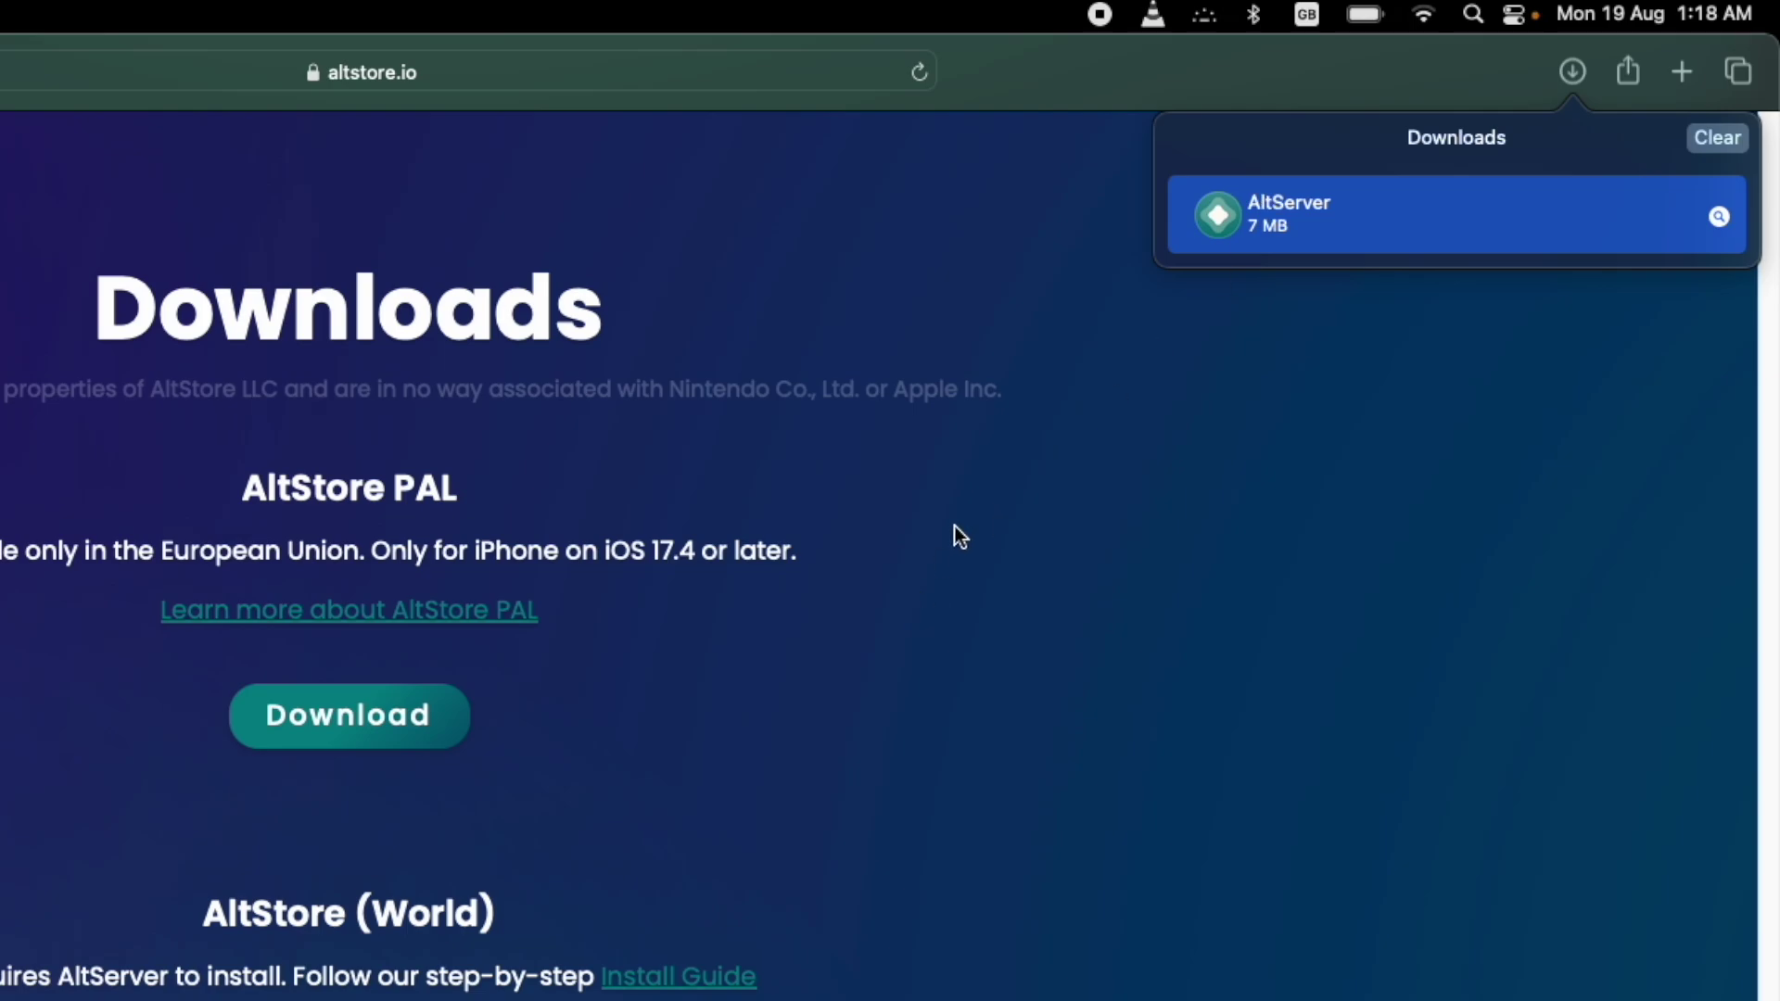
{"action": "double_click", "coordinate": [1277, 207]}
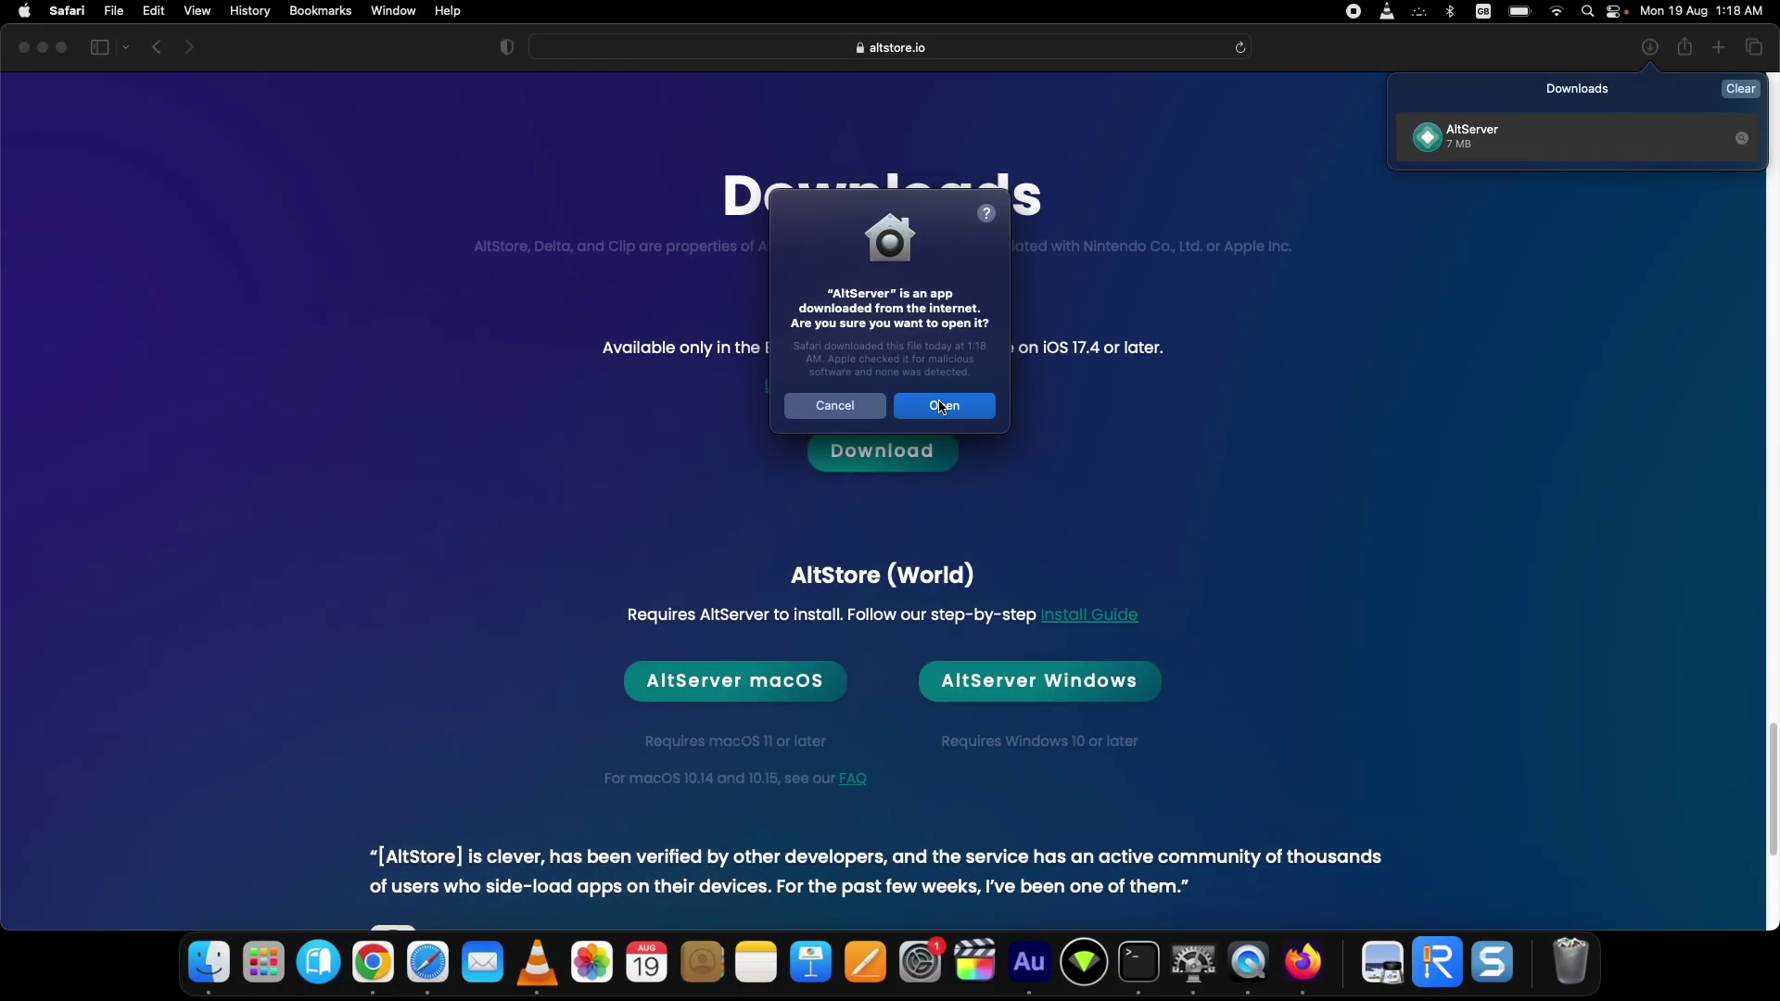
Step: Confirm opening AltServer, choose Don't Check for updates, and hide Safari to show the desktop
{"action": "left_click", "coordinate": [943, 407]}
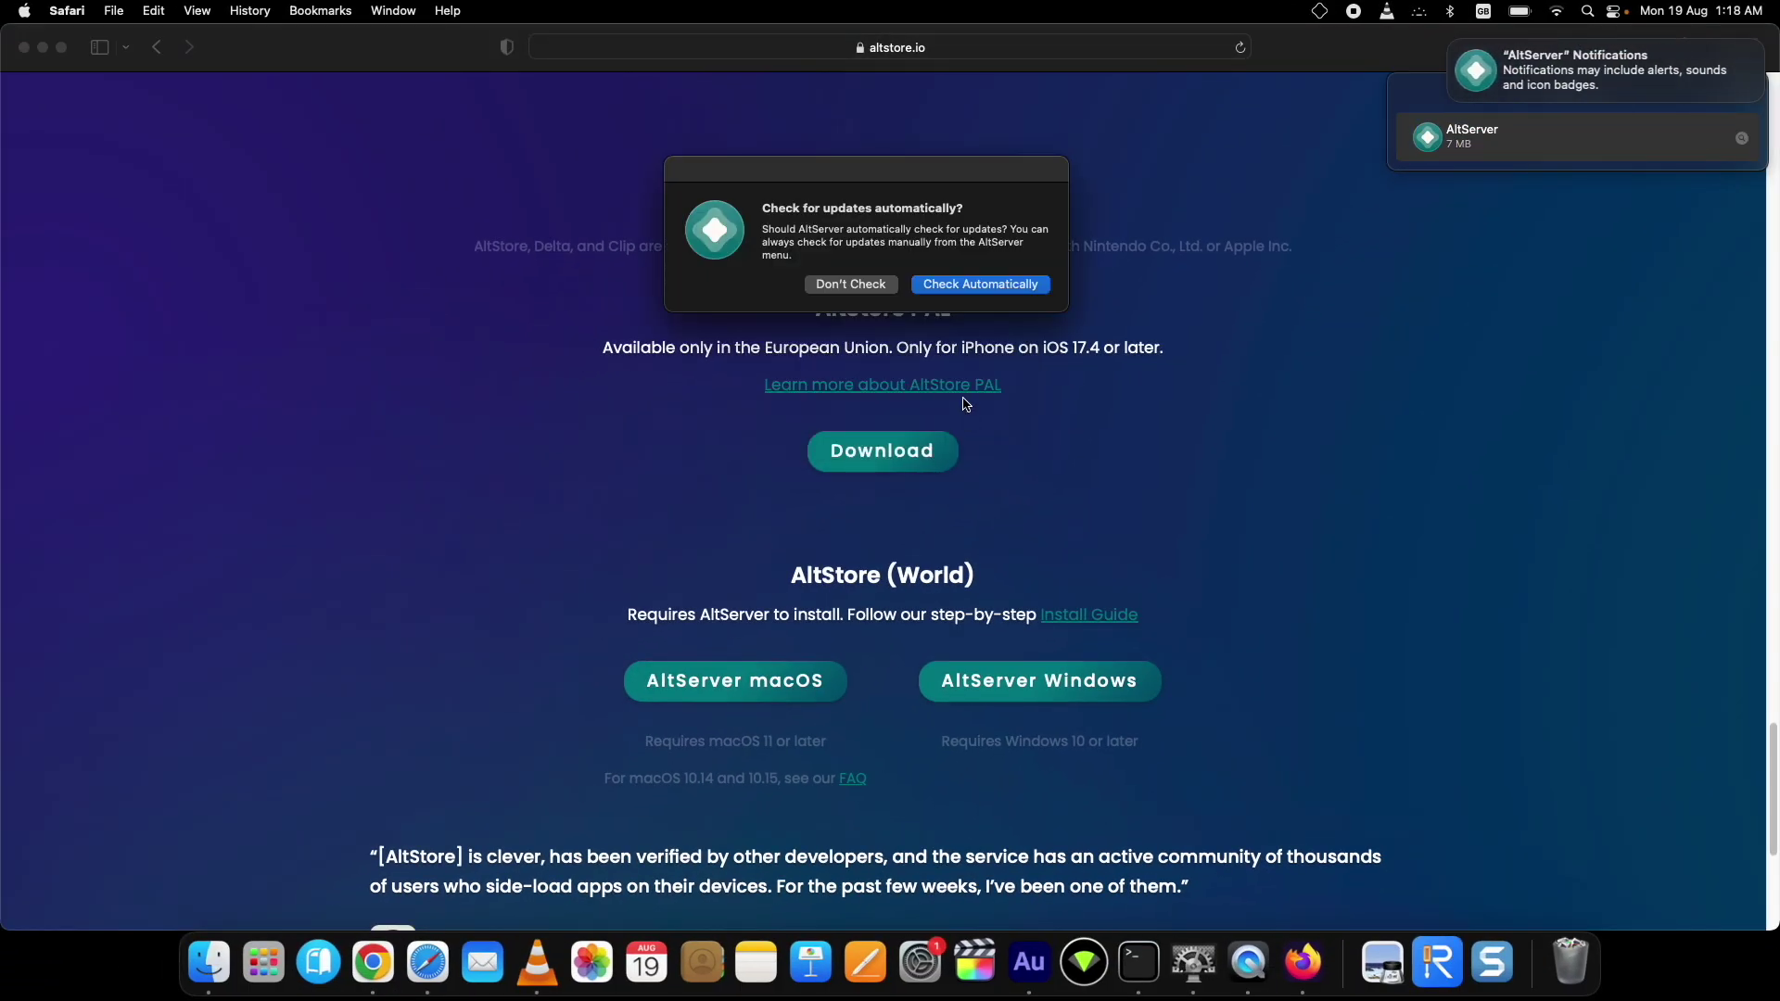
{"action": "left_click", "coordinate": [865, 293]}
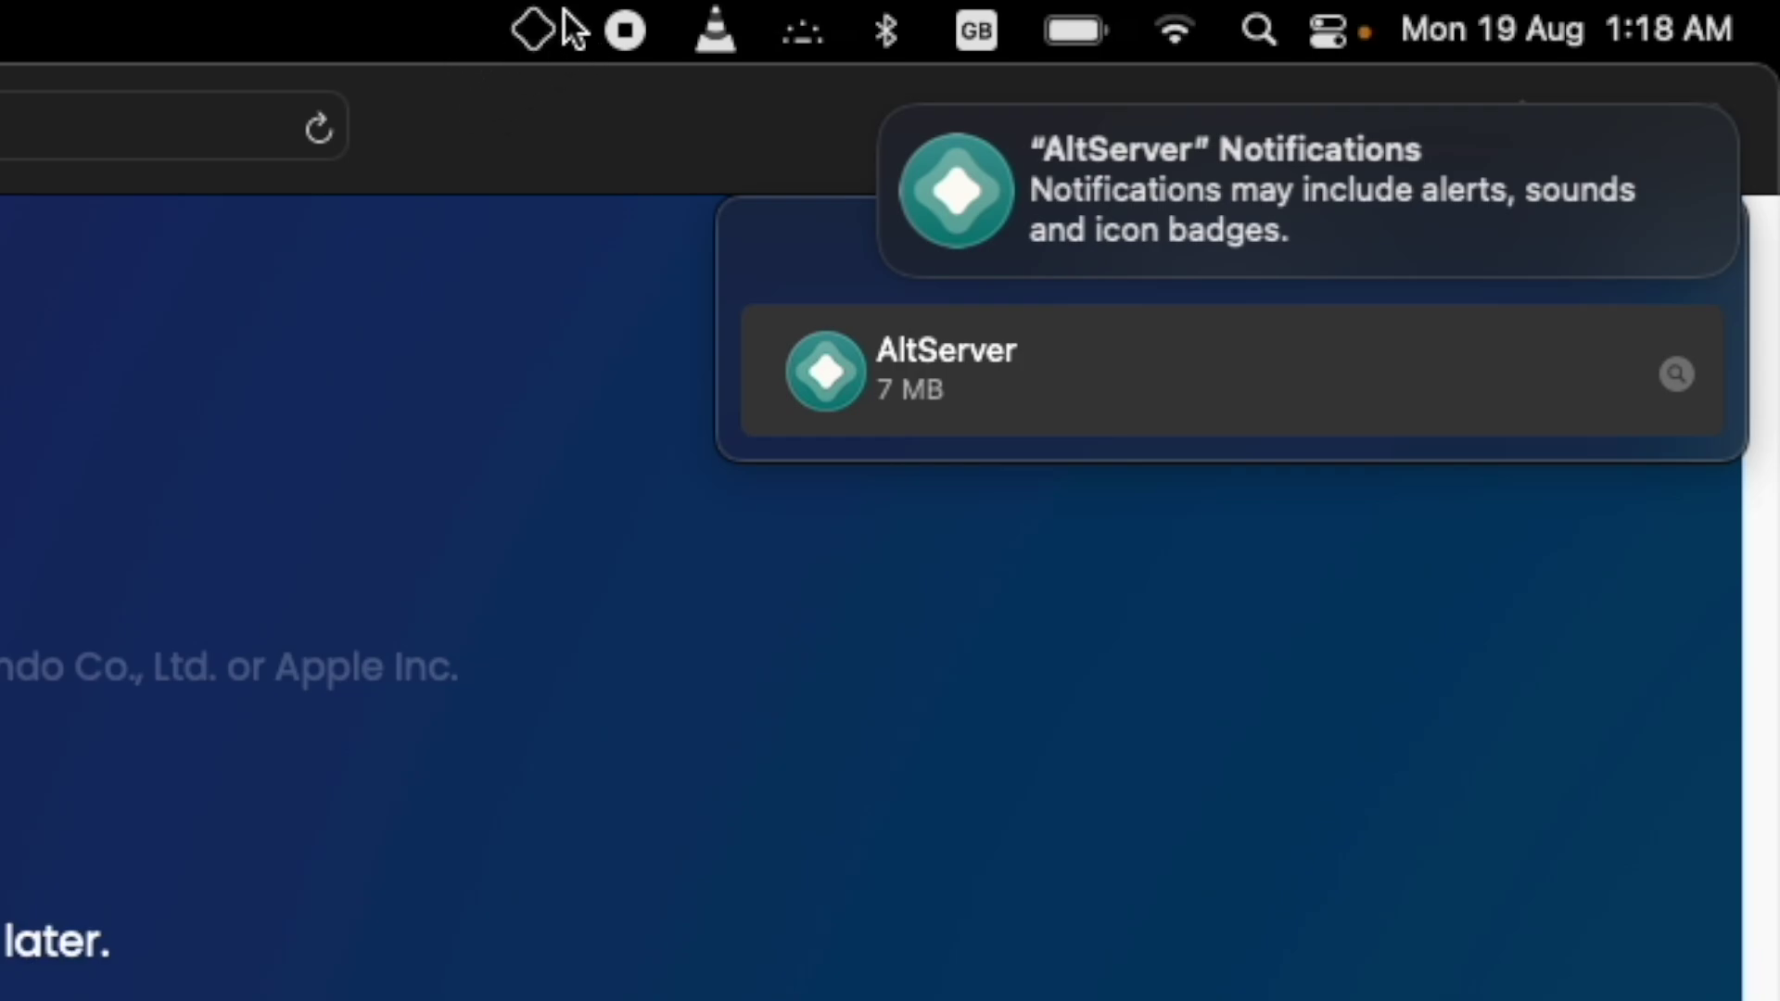
{"action": "left_click", "coordinate": [554, 37]}
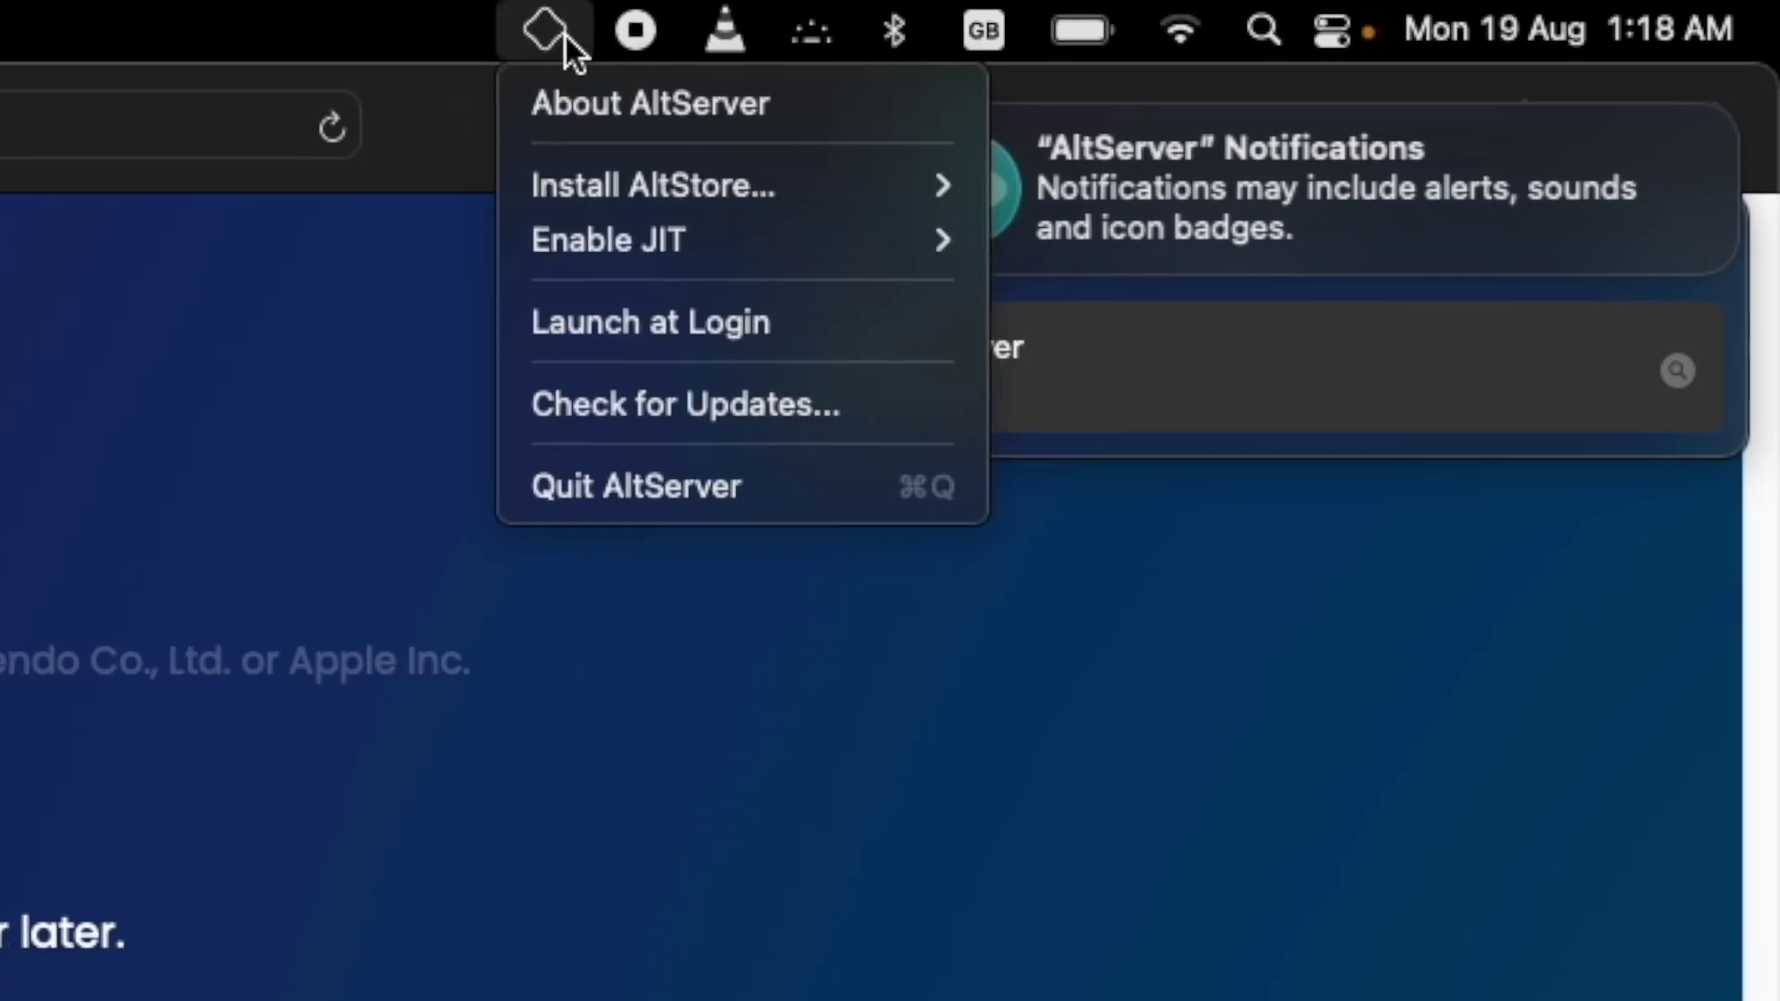
{"action": "left_click", "coordinate": [547, 37]}
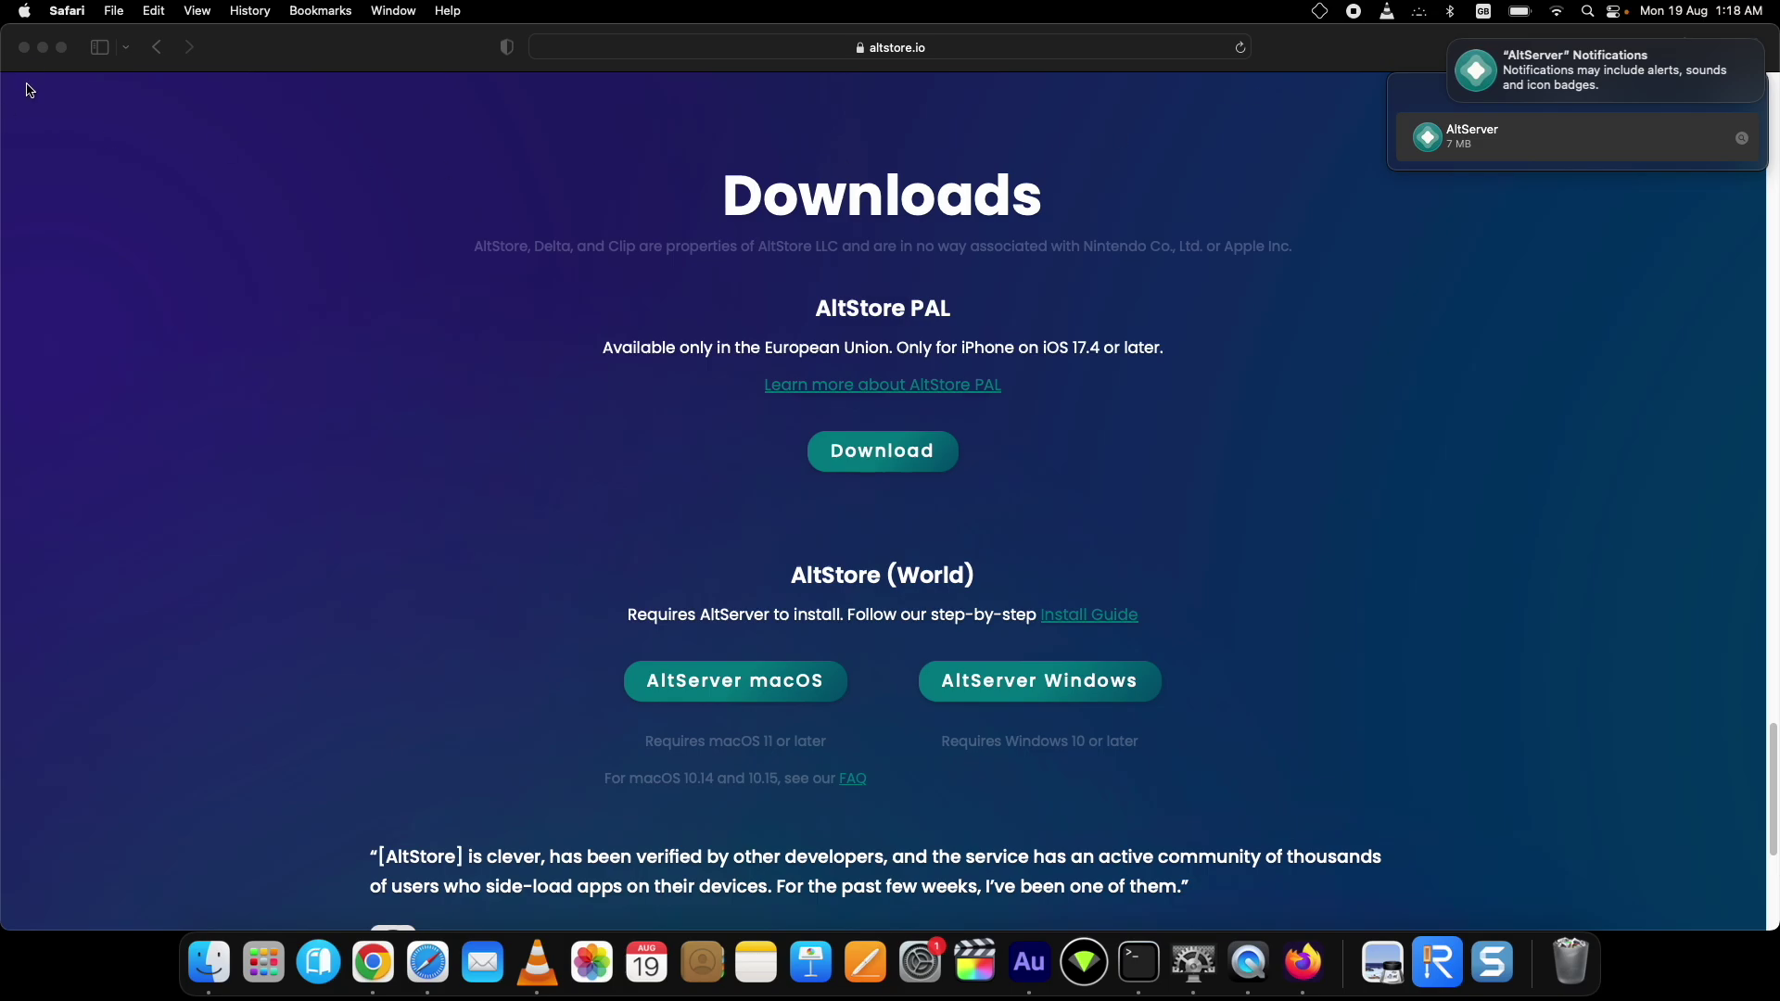
{"action": "left_click", "coordinate": [43, 47]}
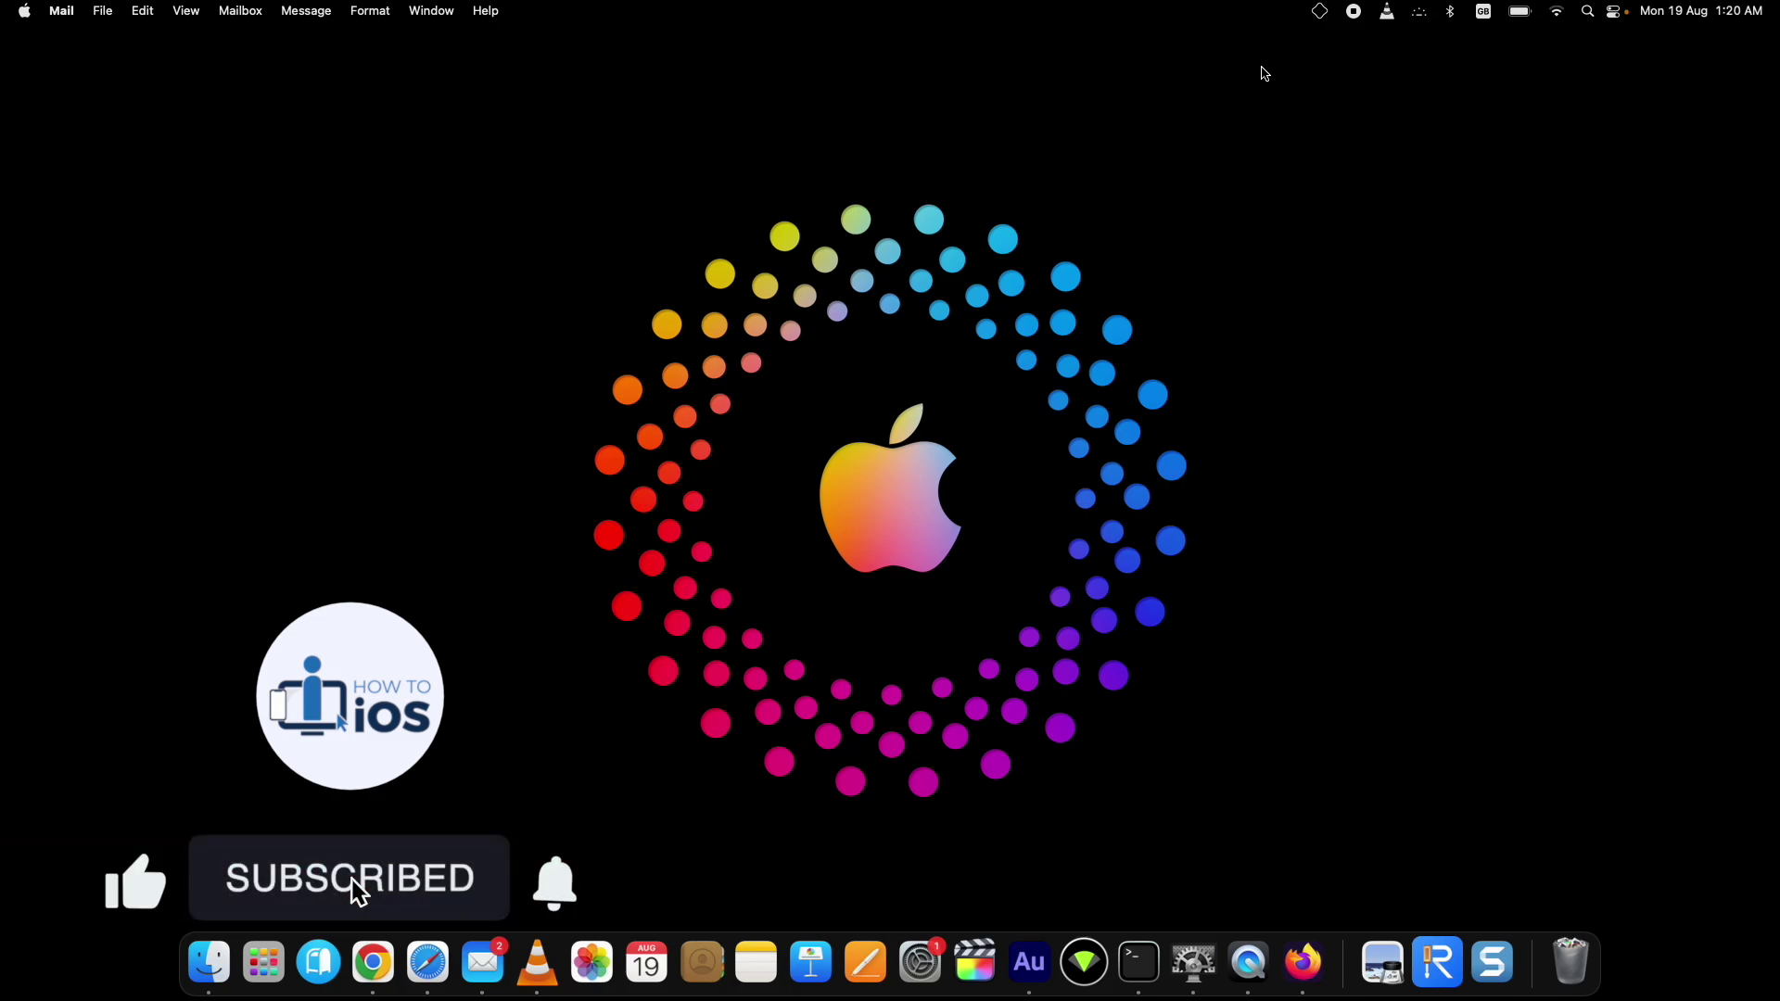
Step: Open AltServer's menu-bar menu to show Install AltStore and Enable JIT
{"action": "left_click", "coordinate": [1321, 16]}
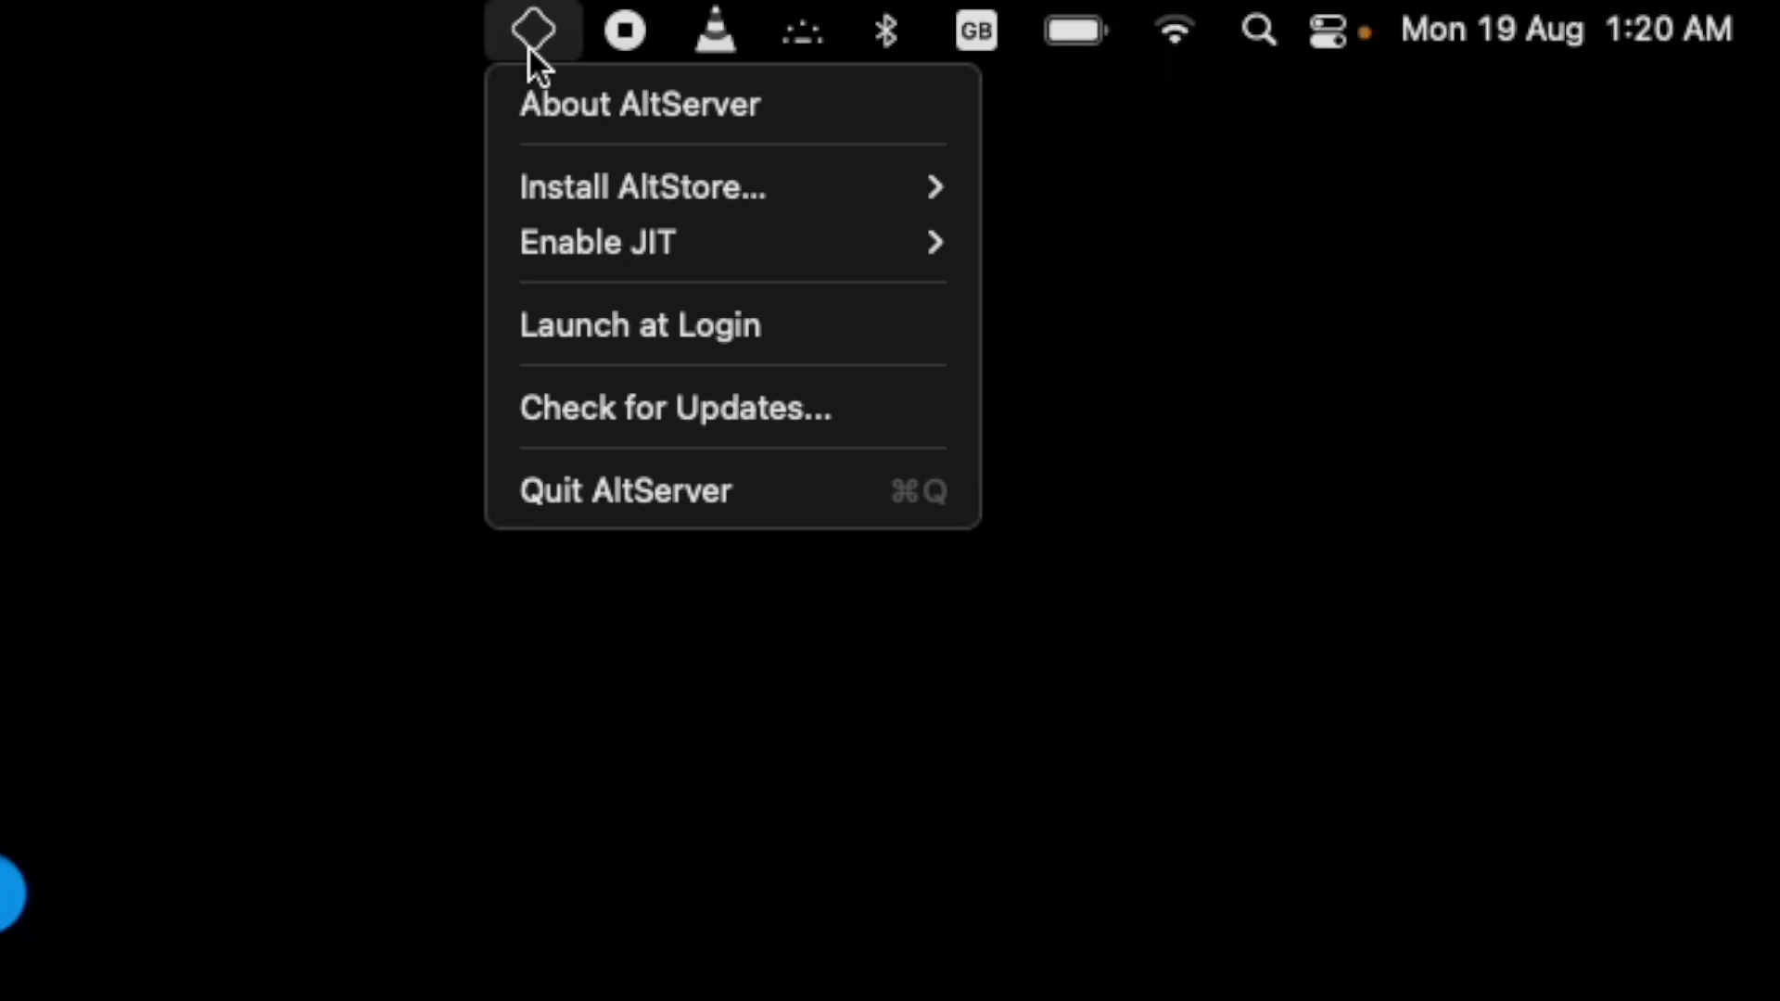
Step: Choose Install AltStore for the iPhone and submit the Apple ID email and password
{"action": "mouse_move", "coordinate": [804, 187]}
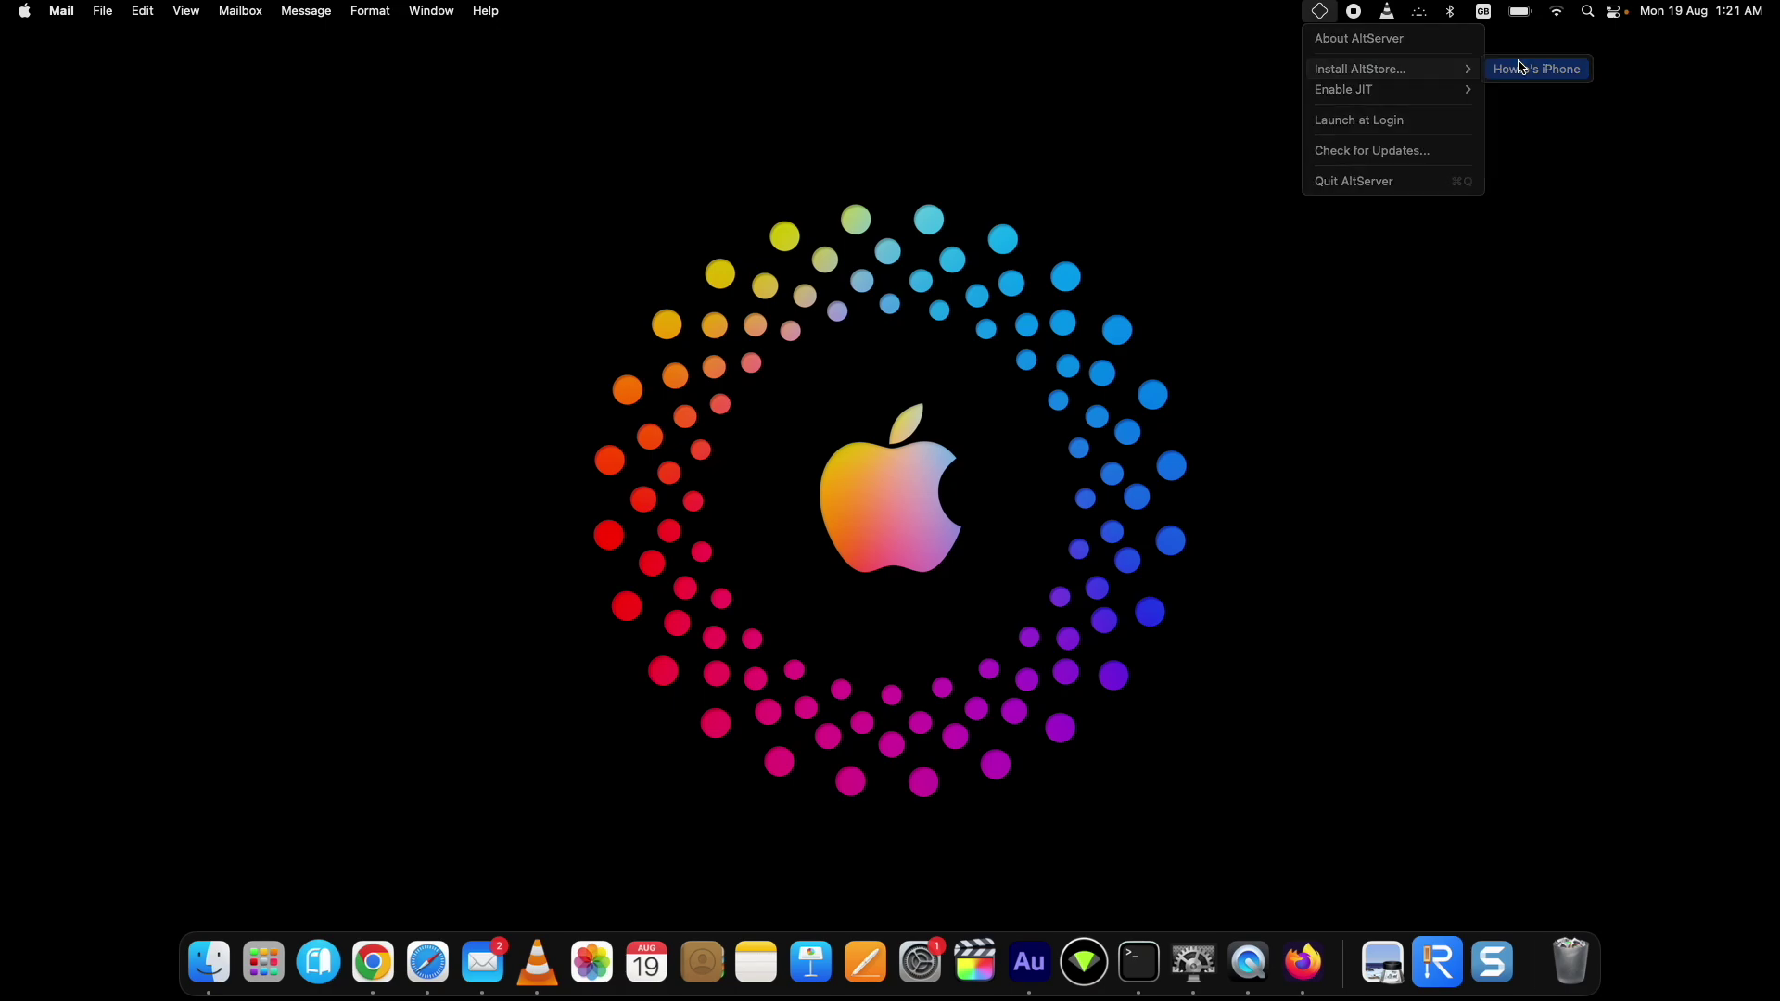
{"action": "left_click", "coordinate": [1524, 67]}
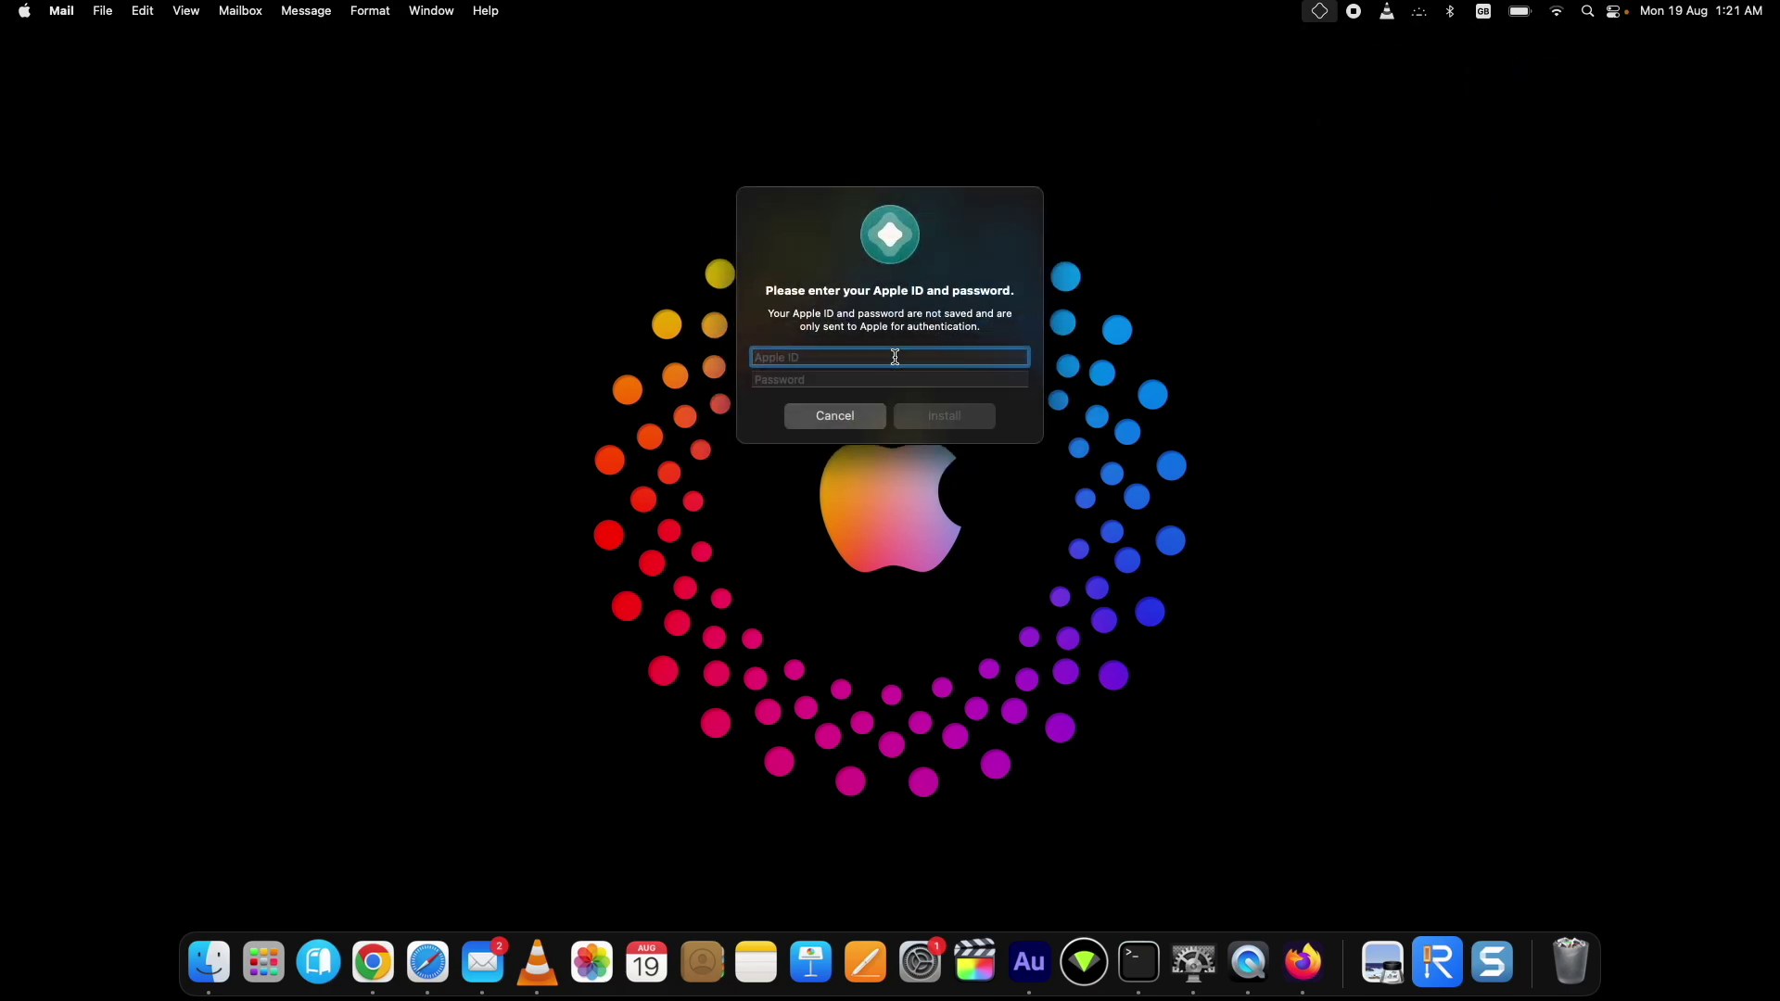
{"action": "key", "text": "Tab"}
{"action": "type", "text": "•••"}
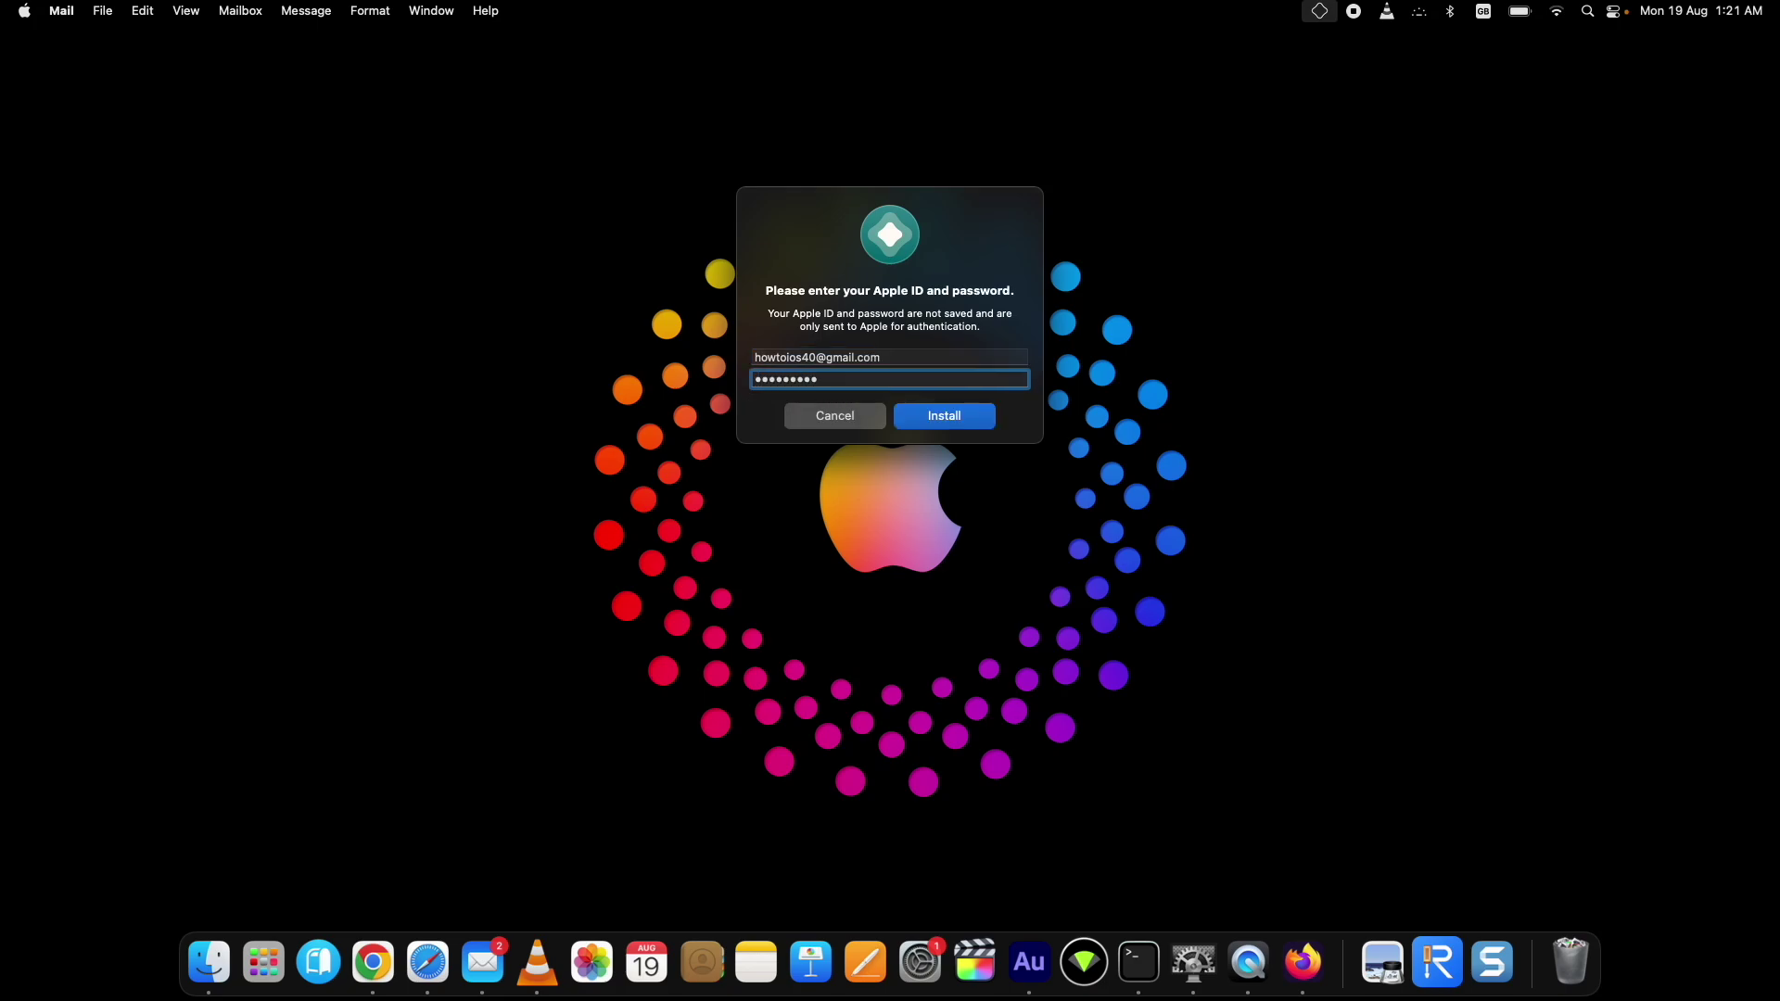
{"action": "left_click", "coordinate": [958, 424]}
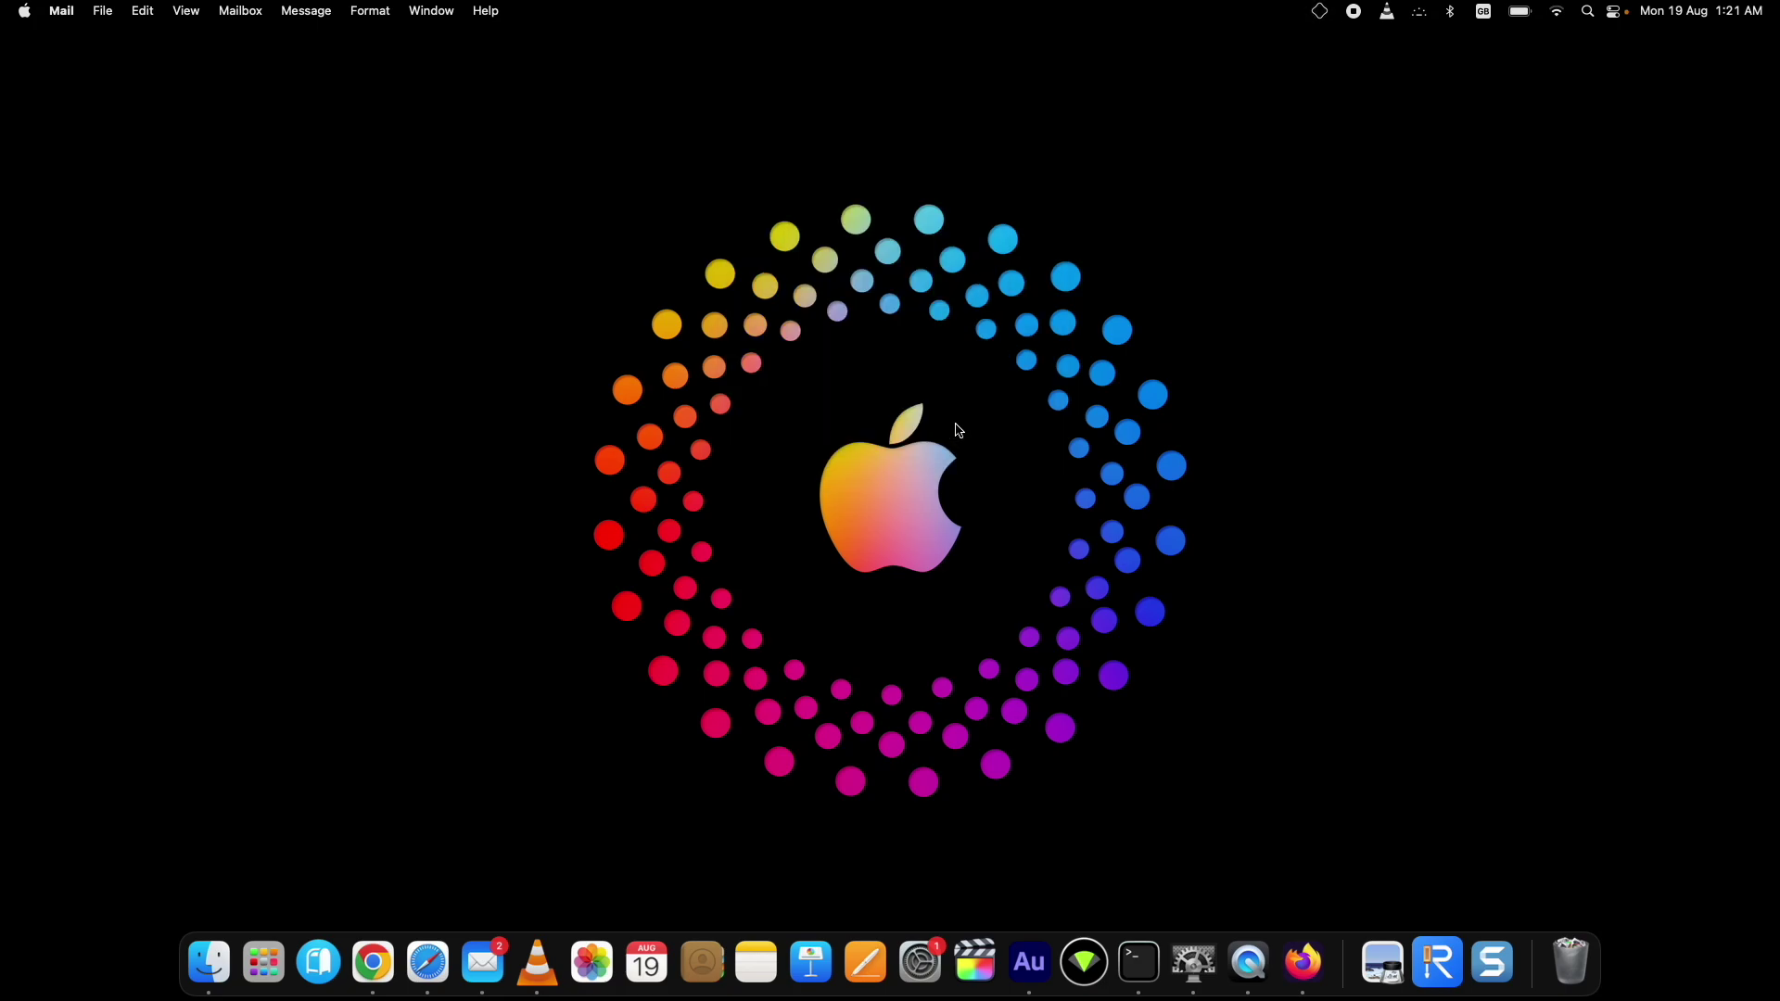
Step: Switch to the QuickTime window mirroring the iPhone, with AltStore on its home screen
{"action": "left_click", "coordinate": [1249, 964]}
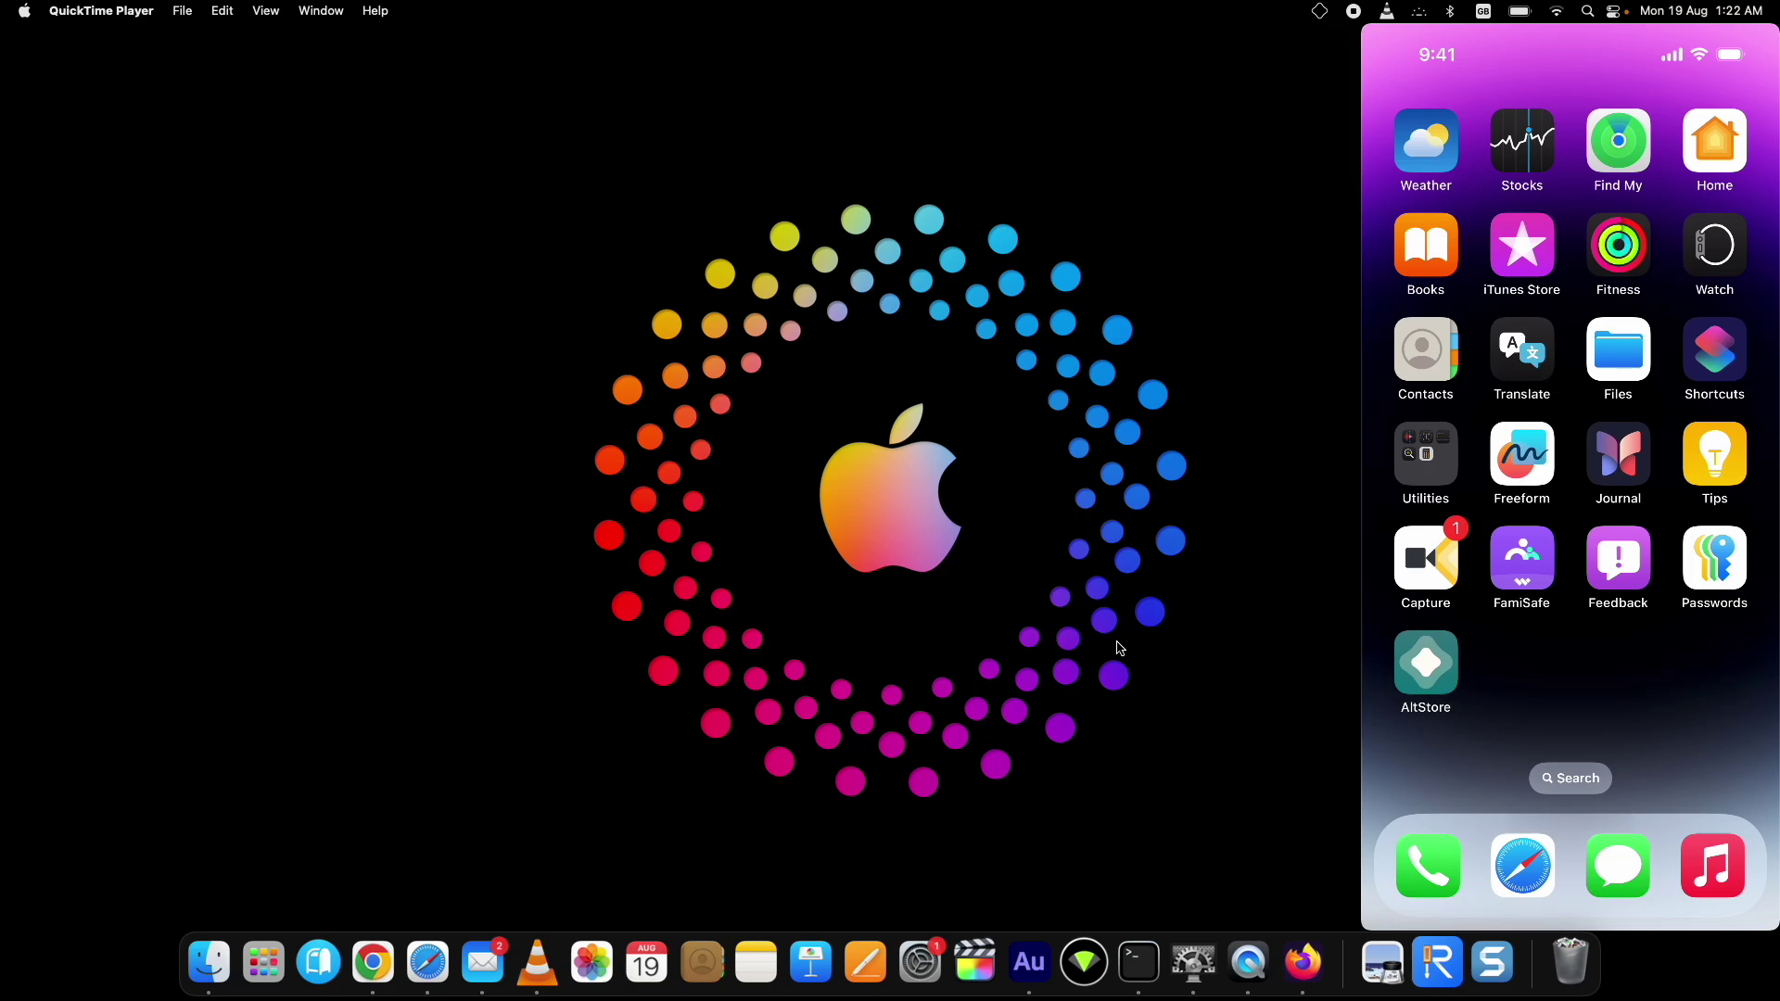
Step: Move the mirrored iPhone window toward the centre of the screen
{"action": "mouse_move", "coordinate": [1510, 50]}
{"action": "left_click_drag", "start_coordinate": [1510, 50], "coordinate": [852, 48]}
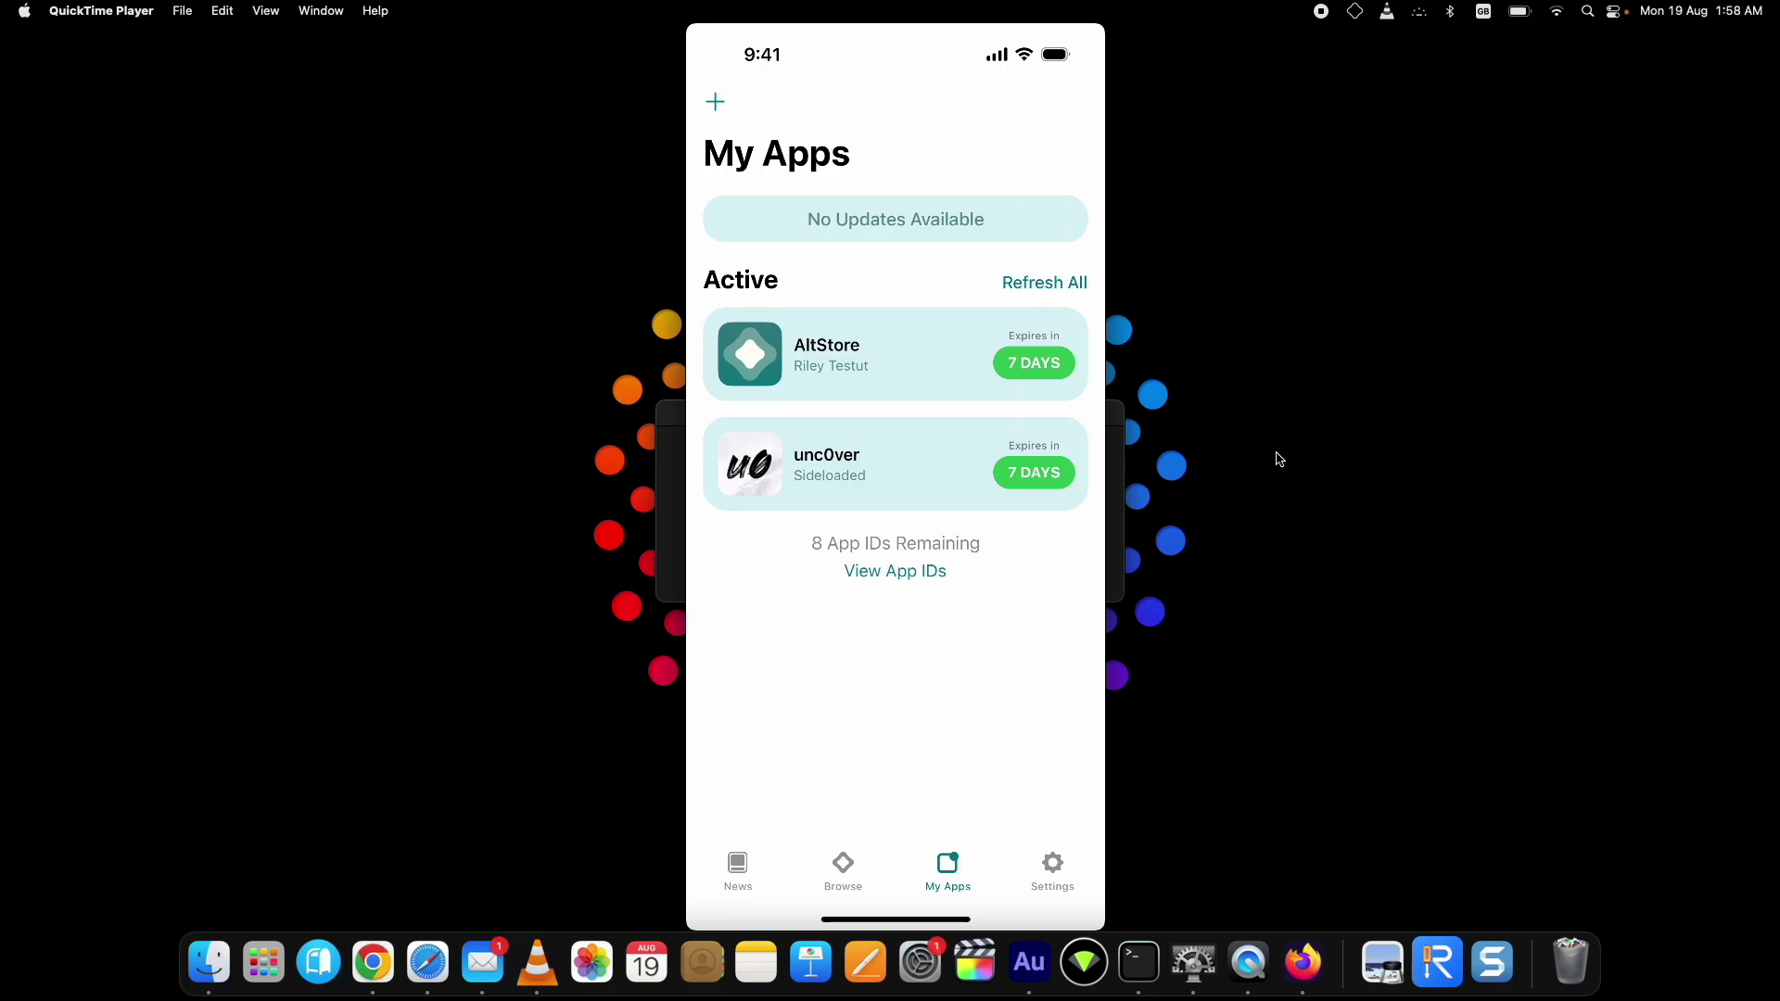
Step: Watch the mirrored My Apps list refresh, showing unc0ver and AltStore as active
{"action": "mouse_move", "coordinate": [1020, 261]}
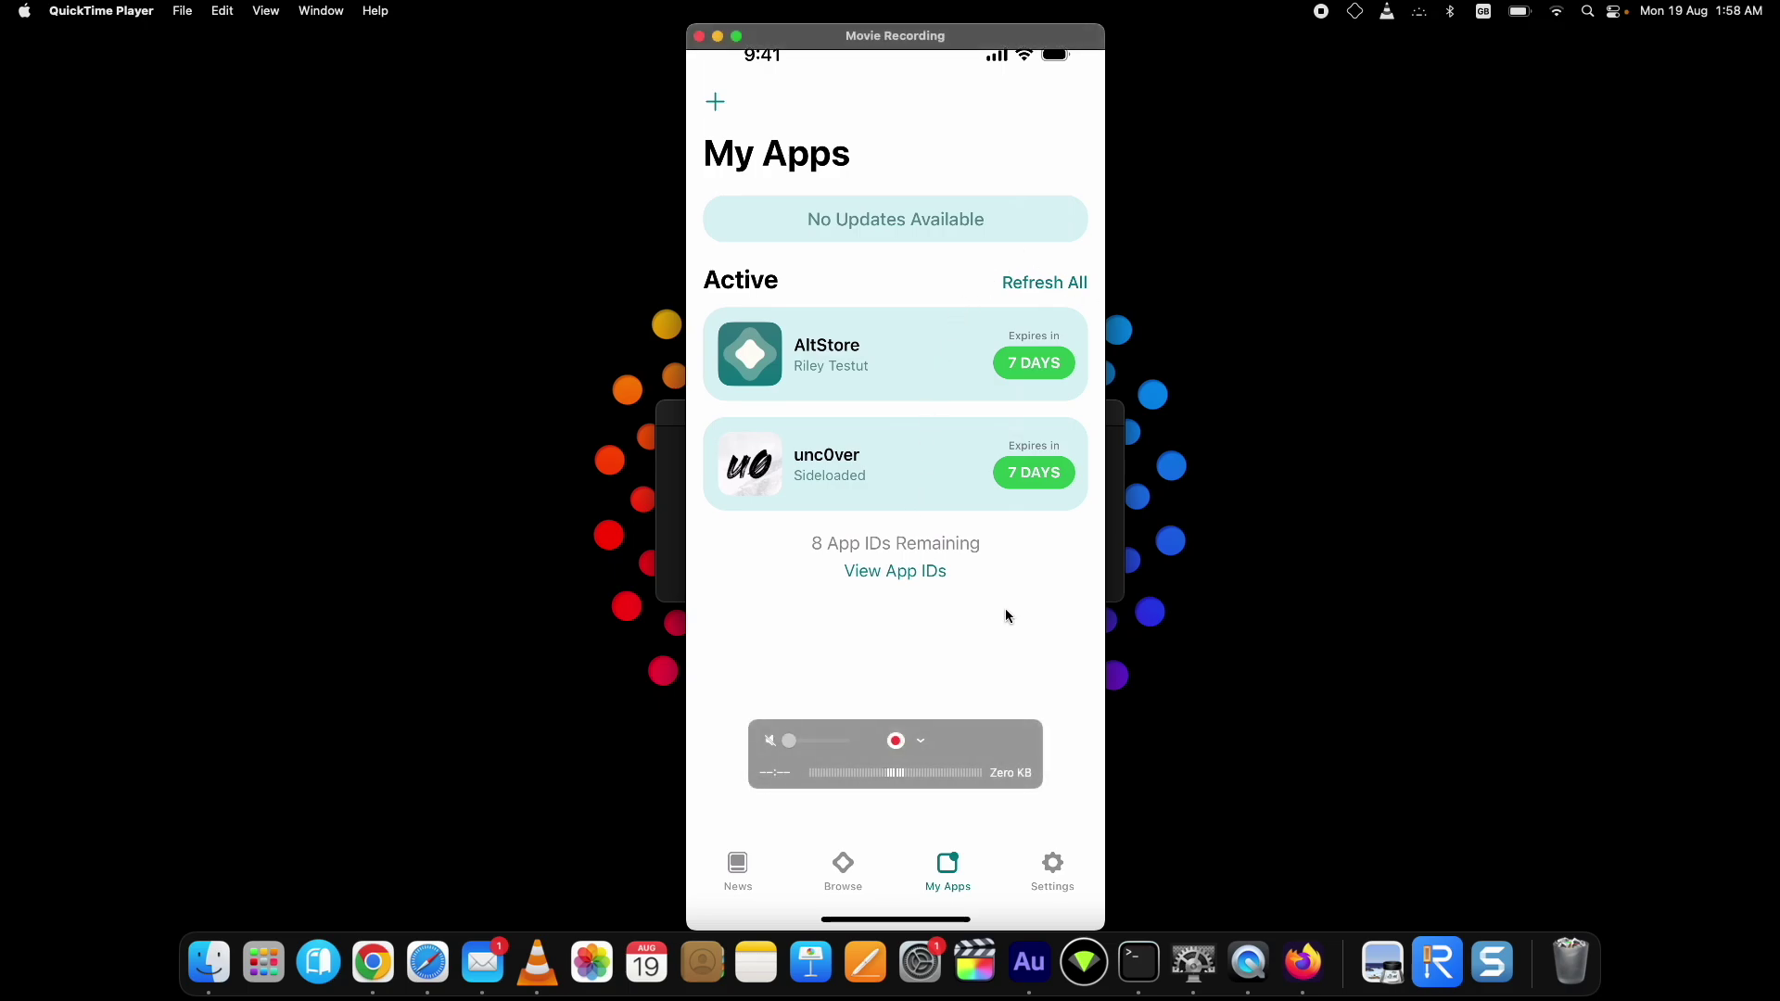